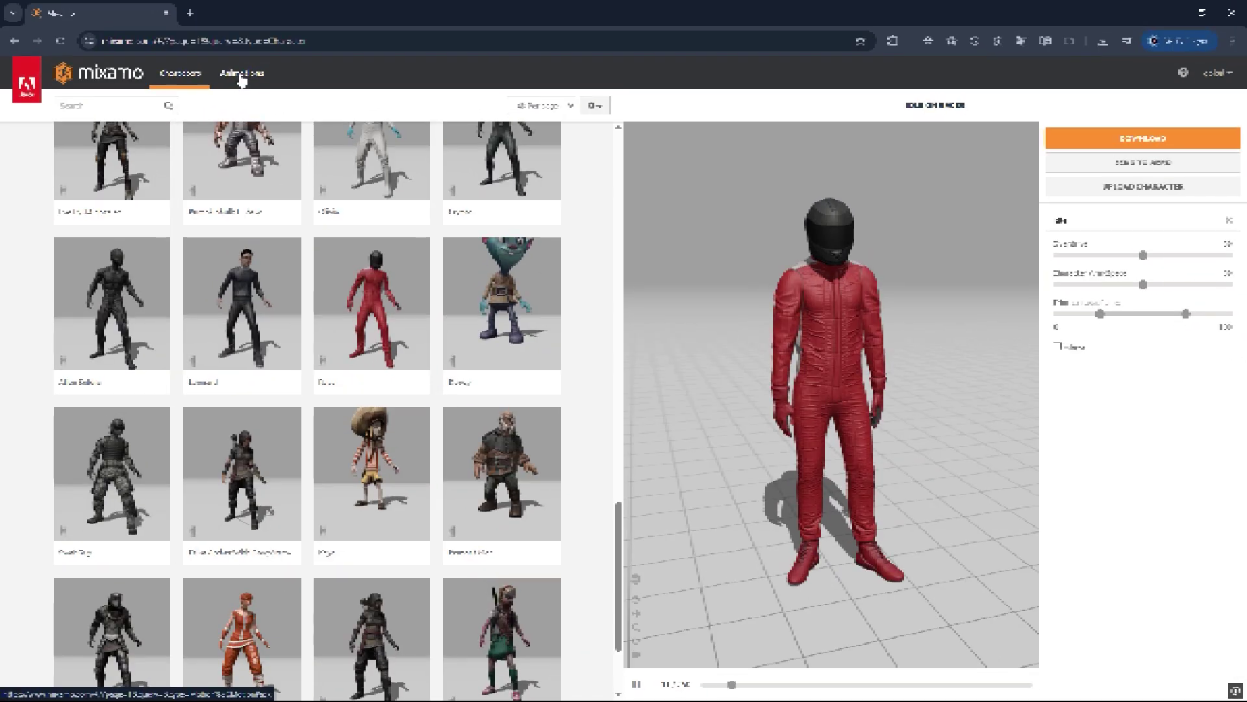
Preview the Happy Idle animation on the Racer character and download it as FBX Binary with skin at 30 frames per second.
left_click(245, 76)
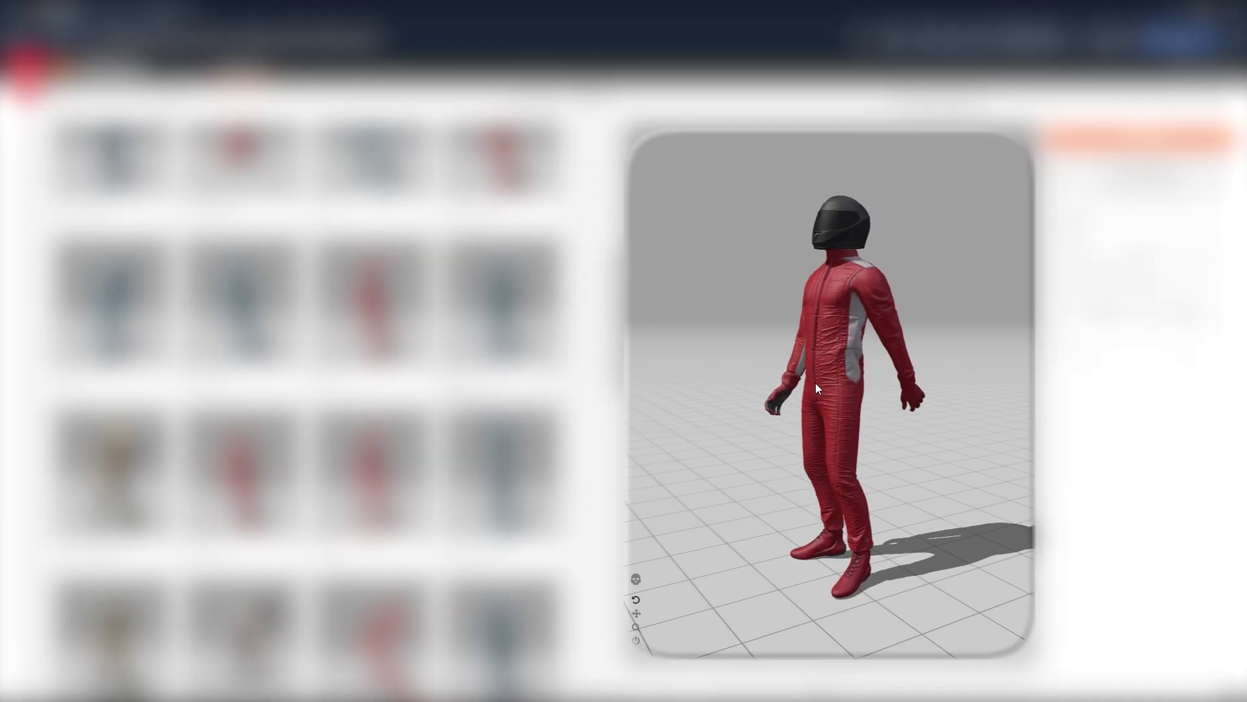
left_click_drag(806, 380, 1034, 384)
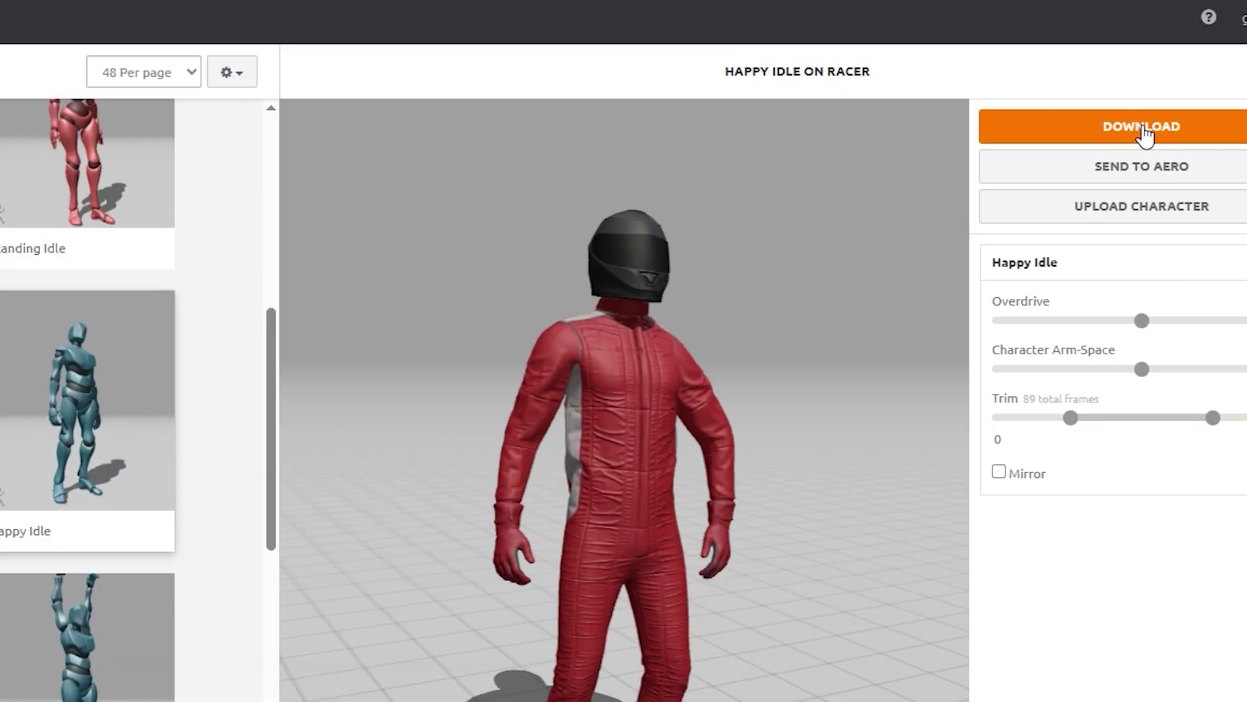
left_click(1137, 130)
left_click(520, 216)
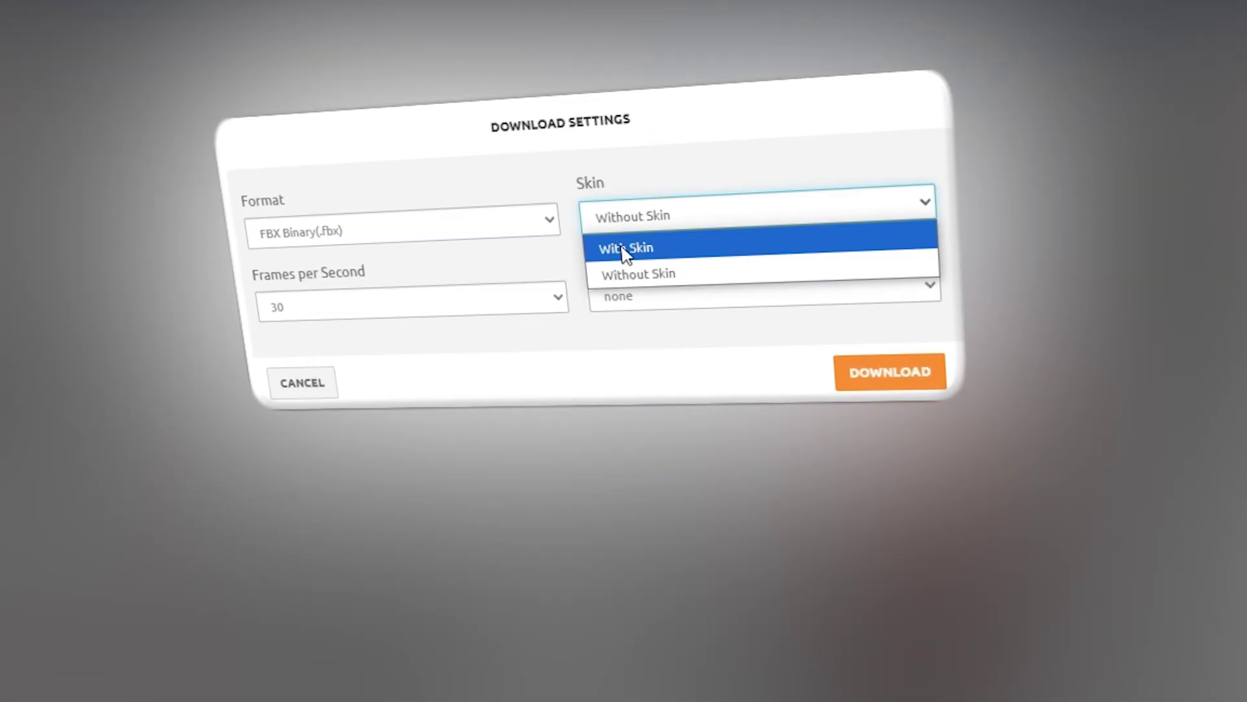
left_click(345, 251)
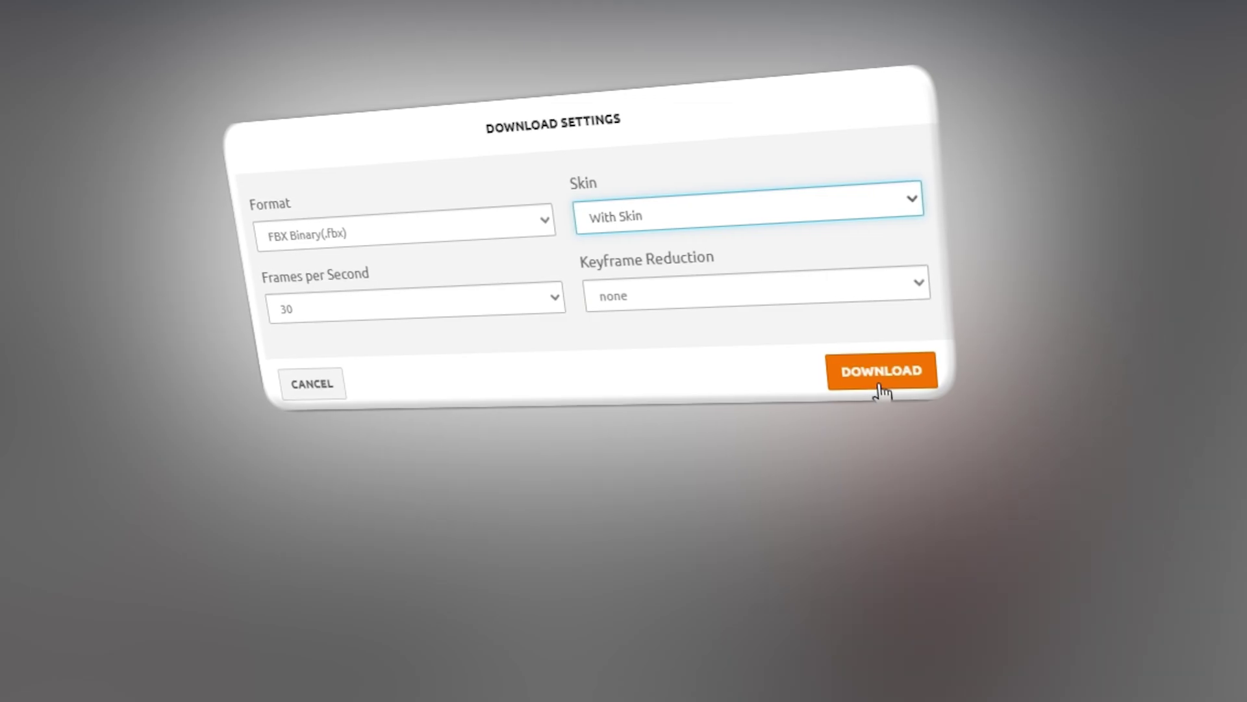
left_click(883, 380)
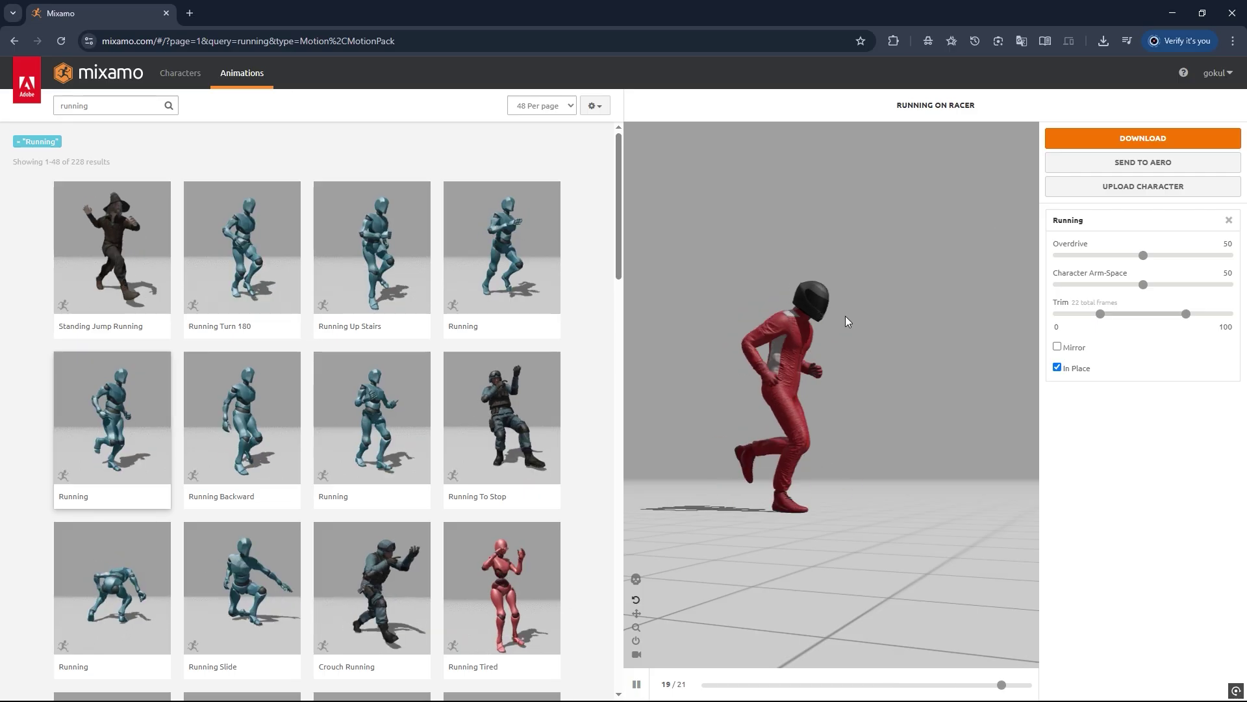
Turn off In Place for the Running animation on the Racer character.
left_click(1057, 367)
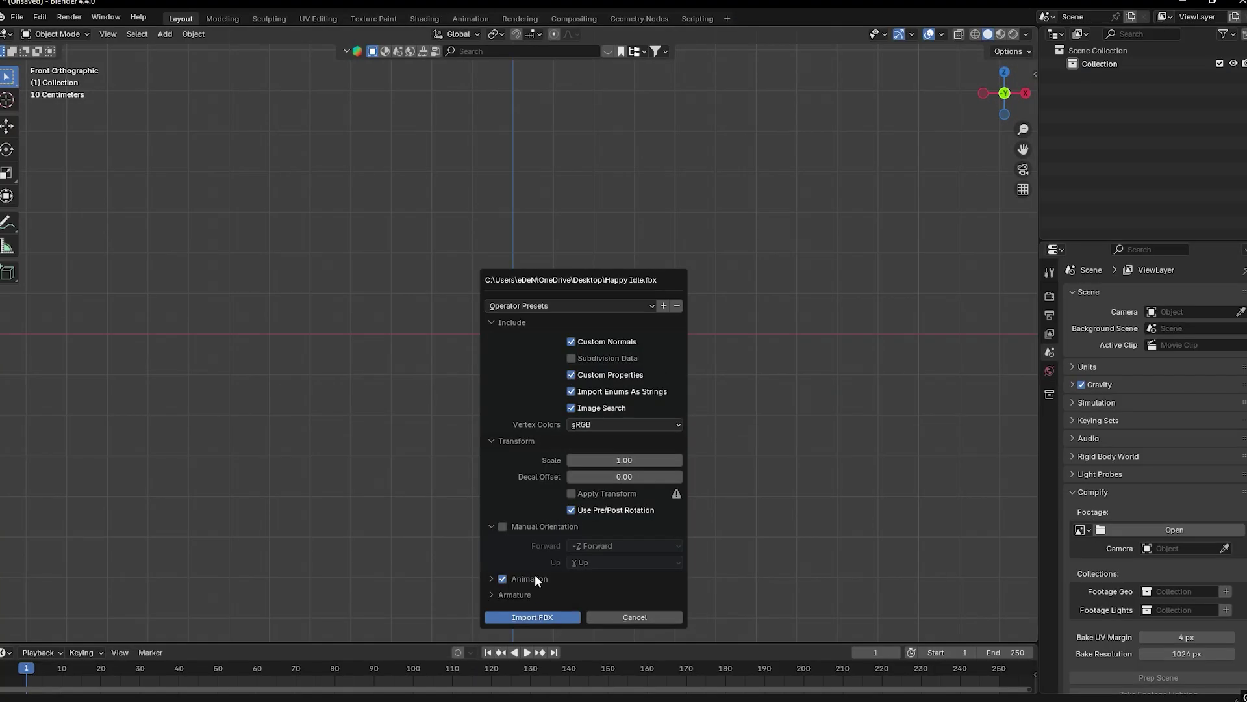
Import Happy Idle.fbx into the empty Blender scene with the default import settings.
left_click(532, 617)
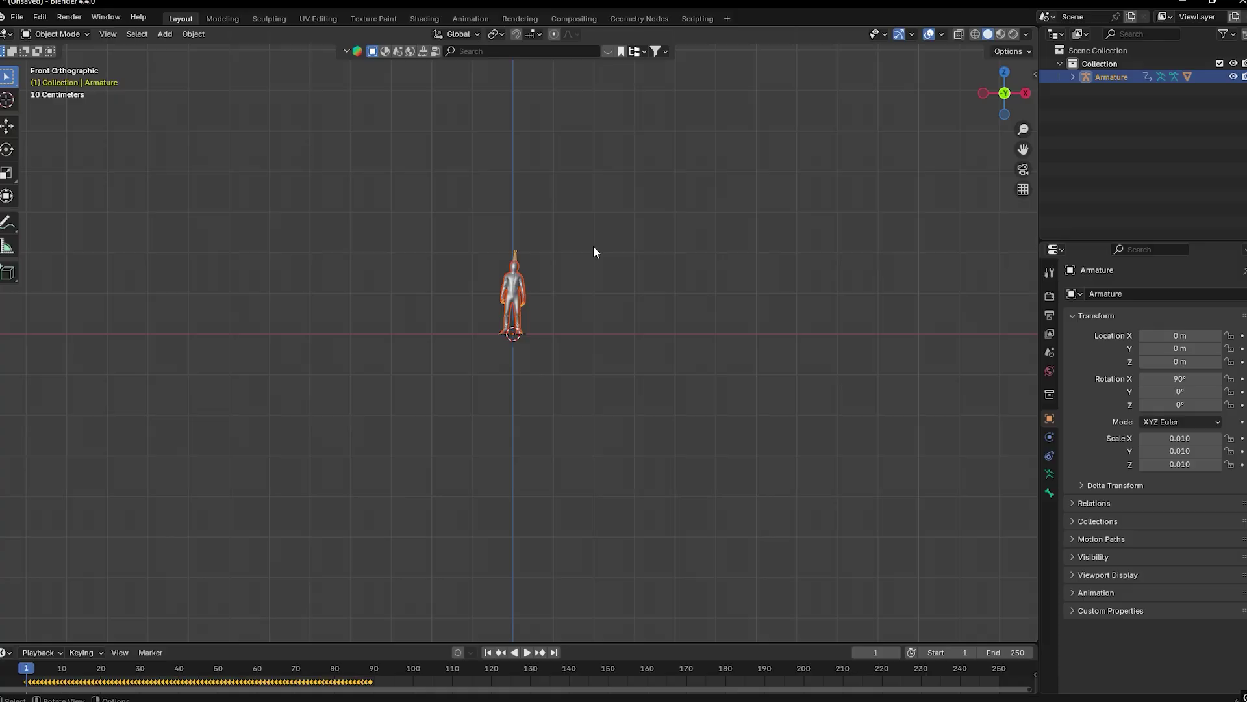
scroll(481, 289, "up", 6)
scroll(536, 305, "up", 2)
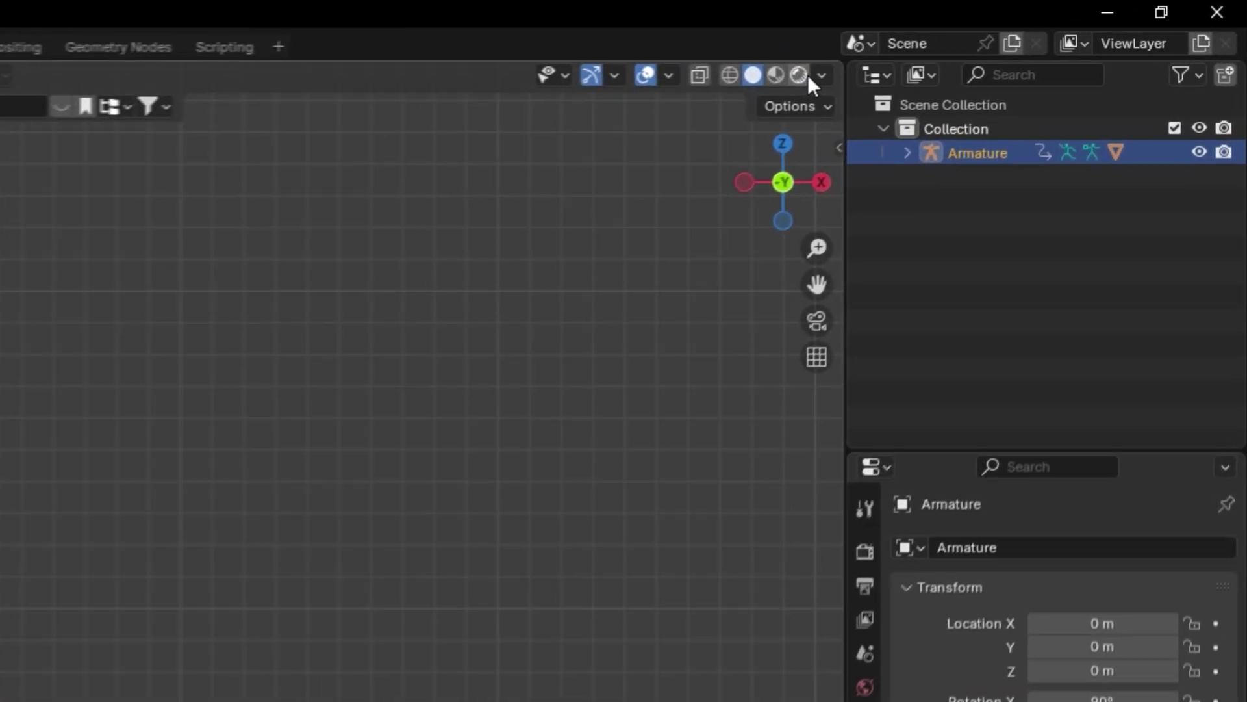
Set the viewport shading to the bright white studio light with Texture as the object color.
left_click(821, 75)
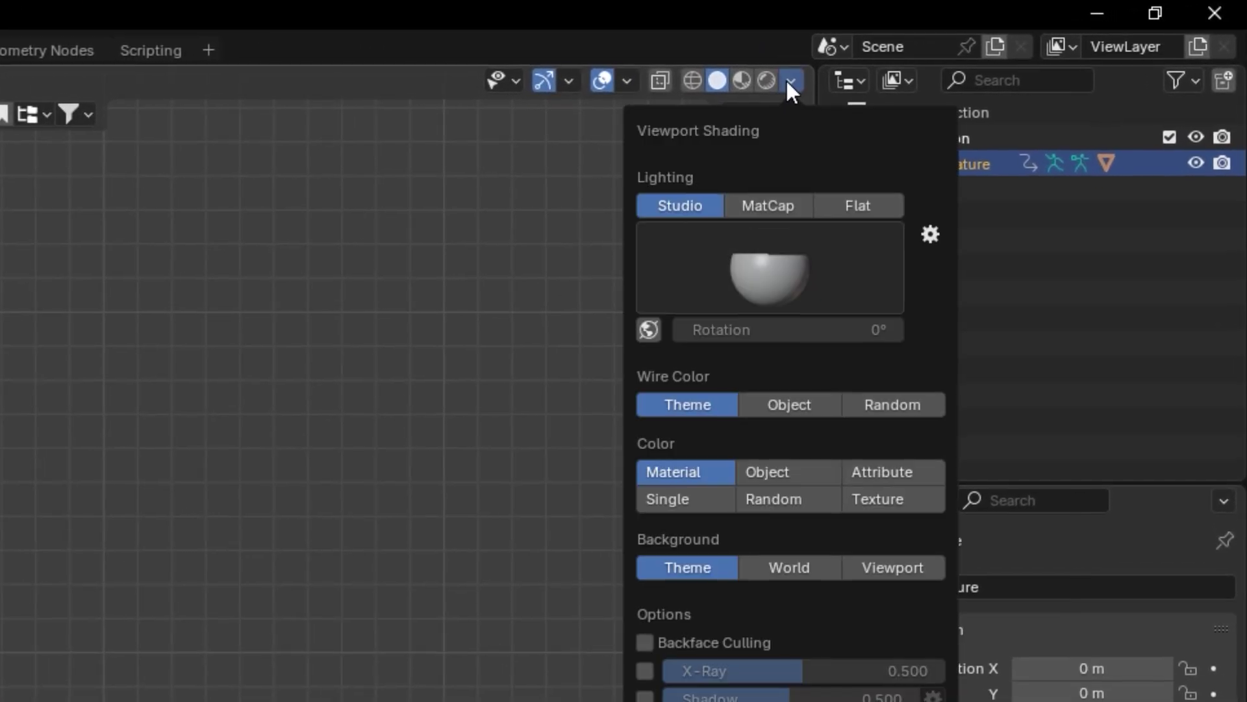
left_click(812, 273)
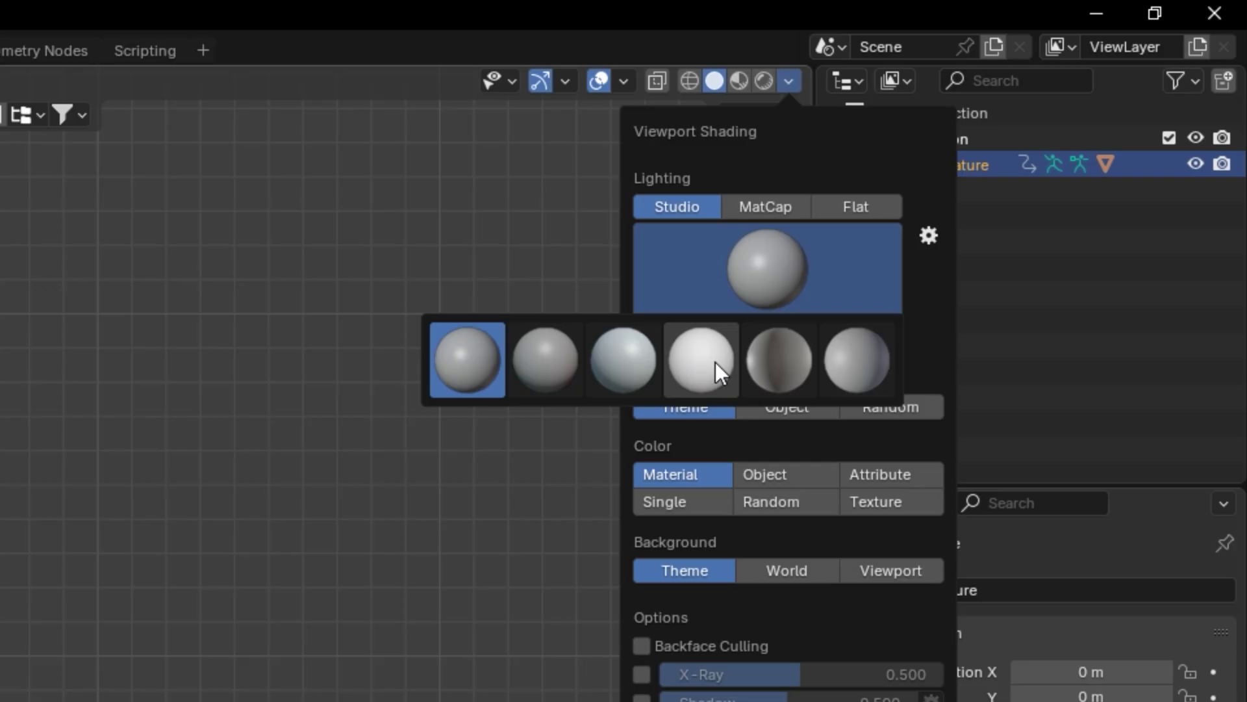
left_click(715, 361)
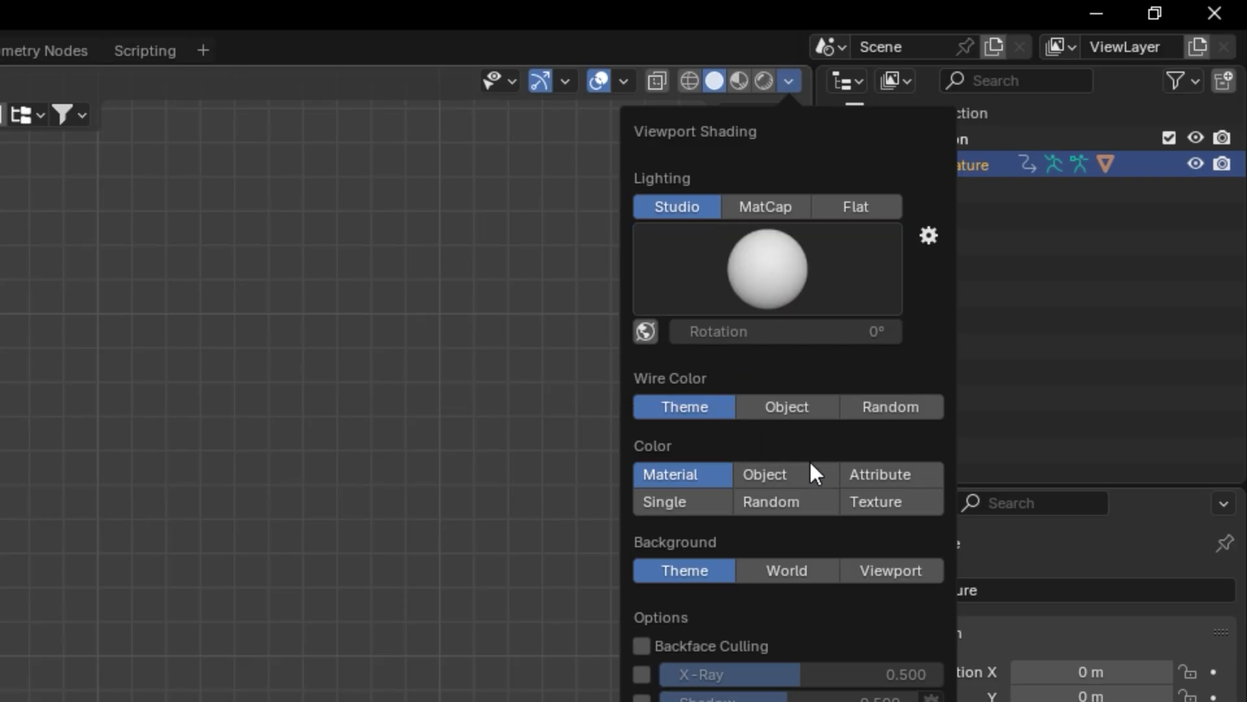
left_click(890, 502)
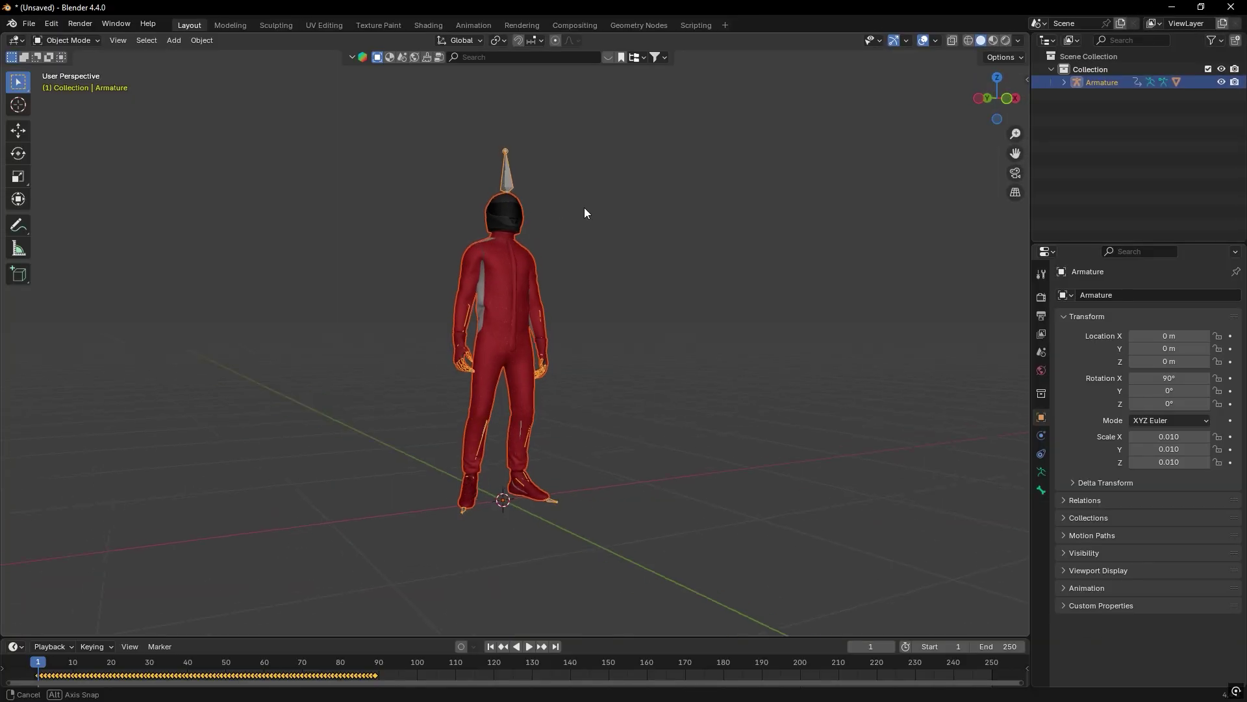
Enlarge the timeline area and play the idle animation with the character seen from the left side.
middle_click_drag(584, 213, 671, 216)
left_click_drag(429, 636, 426, 507)
scroll(485, 274, "down", 3)
middle_click_drag(485, 275, 435, 295, "shift")
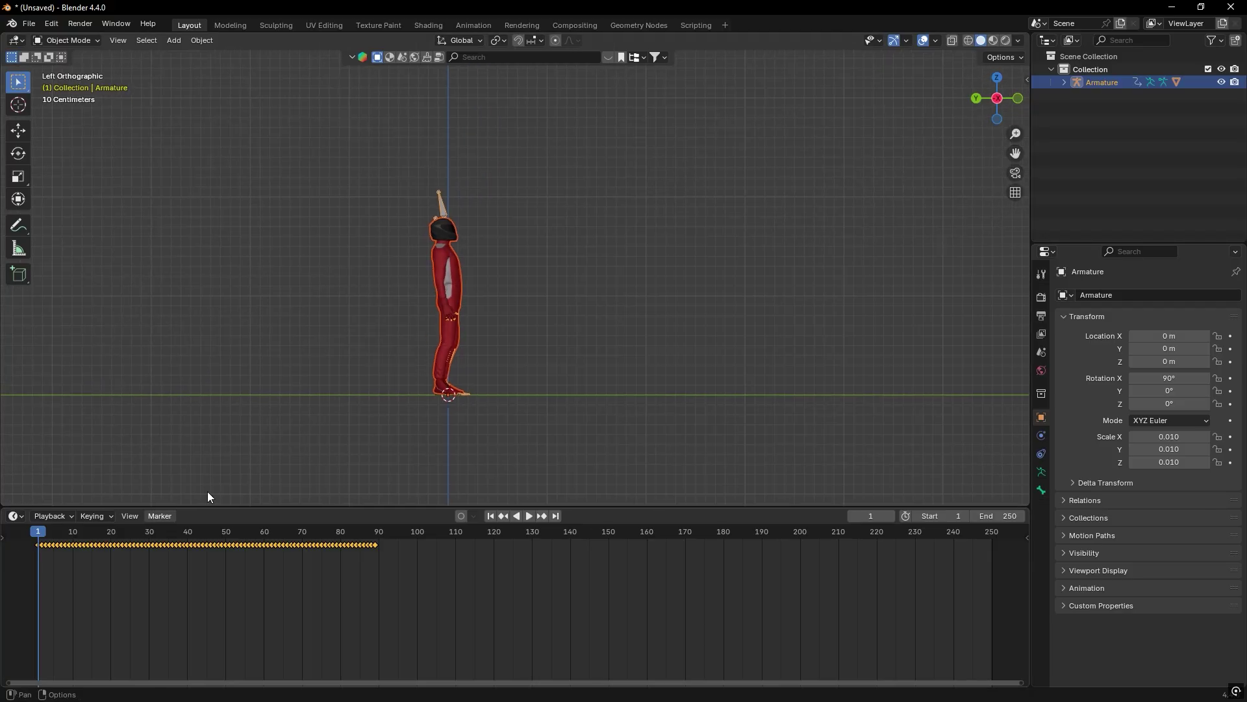
key("space")
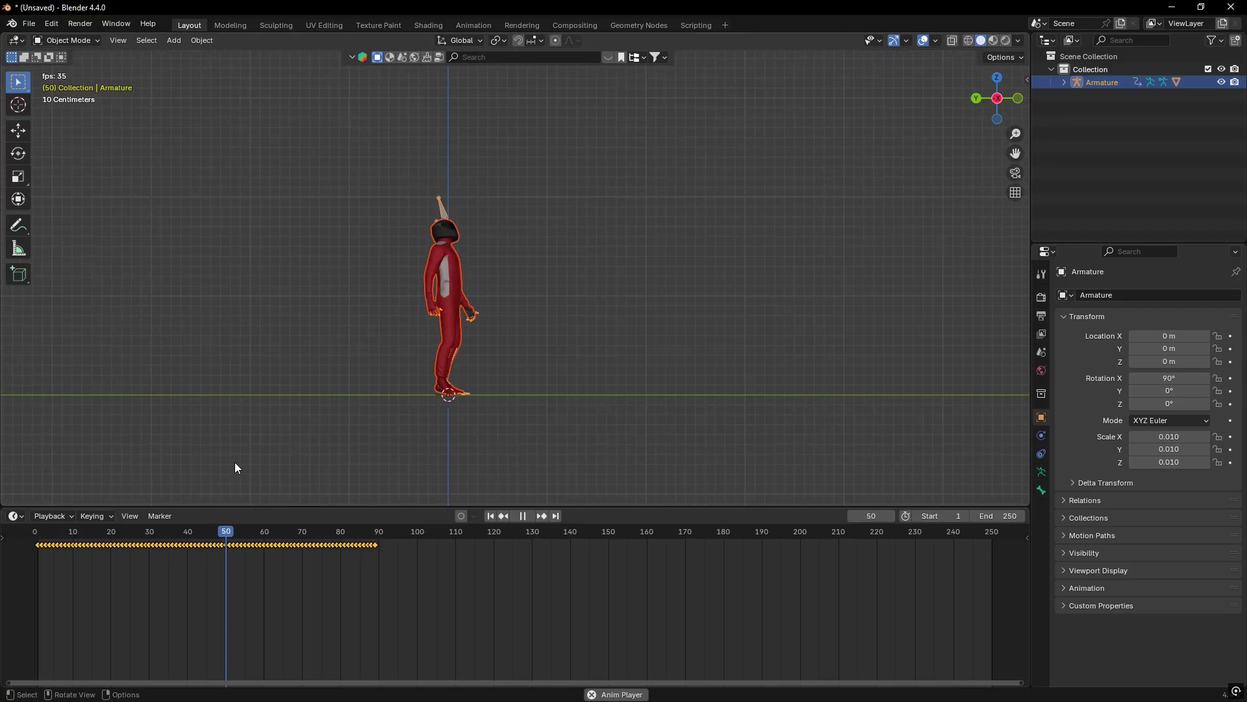
key("space")
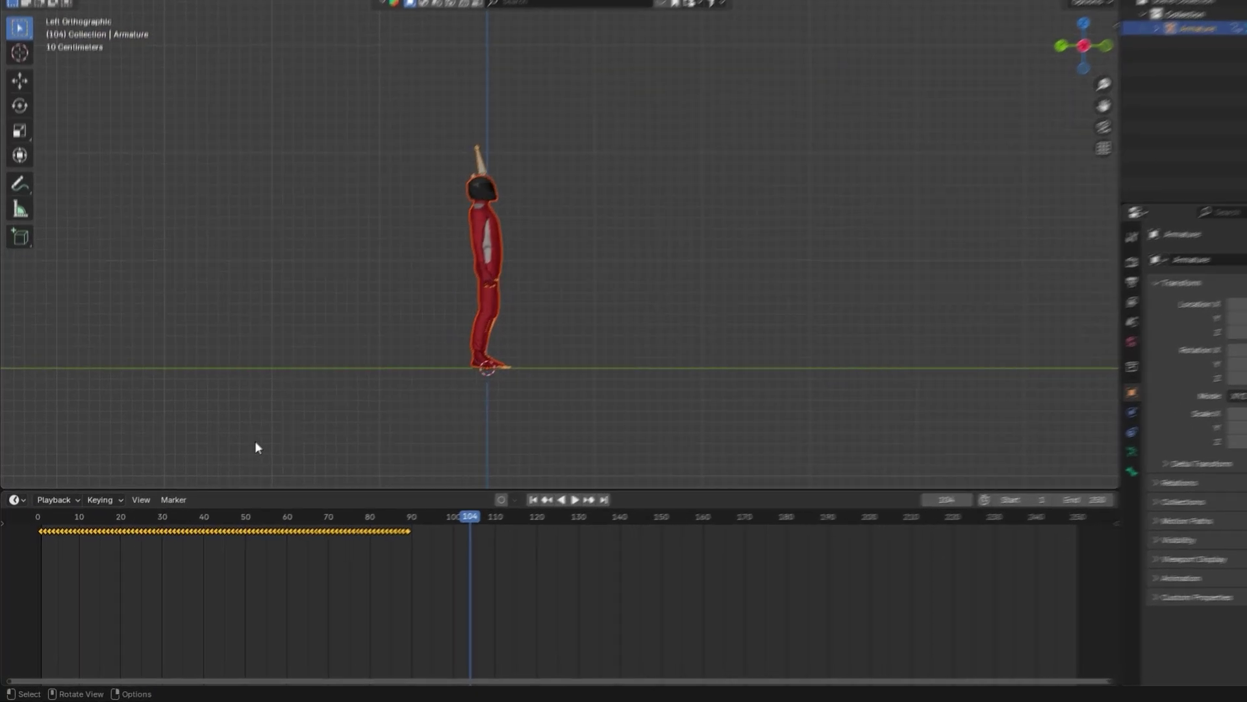
Make the idle armature's keyframes cyclic with the F-Modifier extrapolation option and play the loop.
key("shift+e")
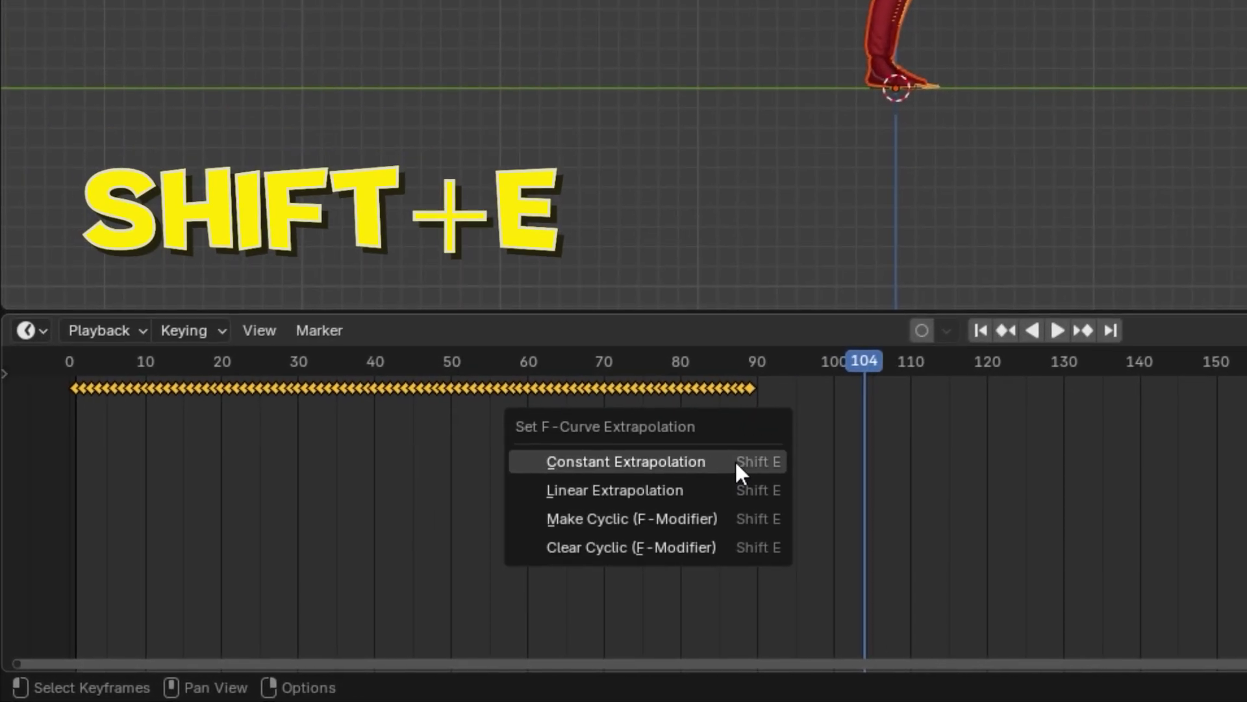
left_click(699, 517)
key("space")
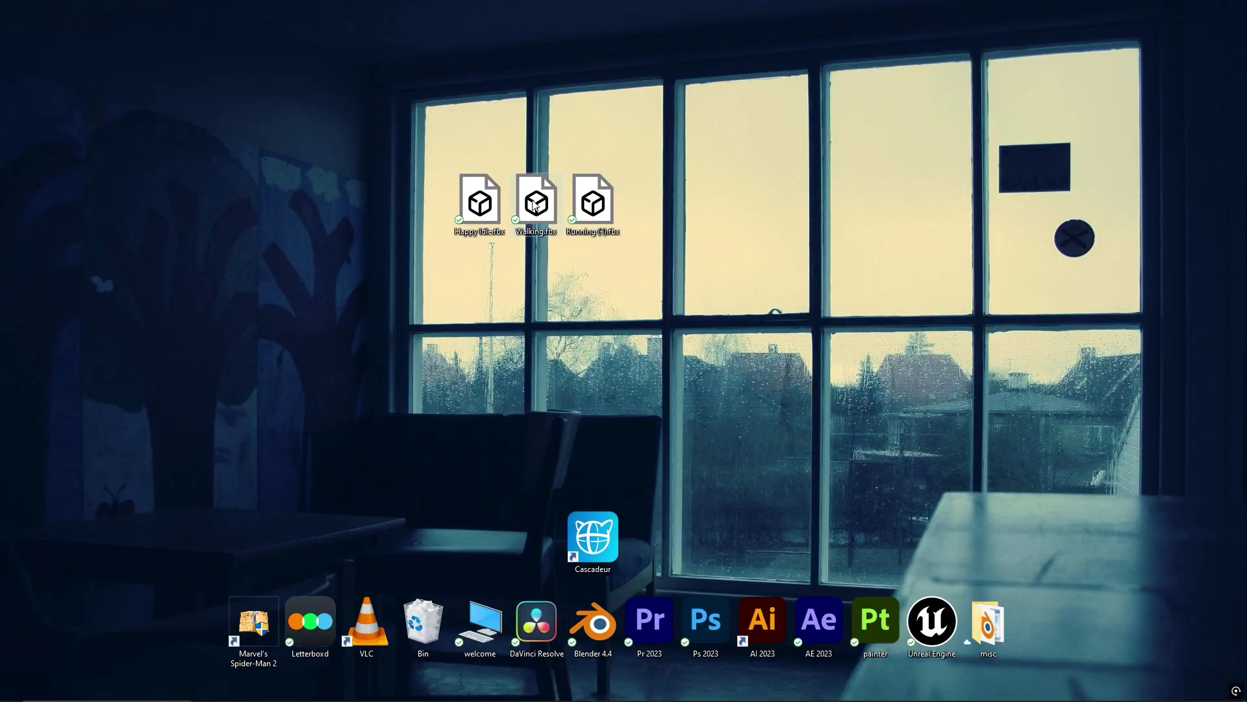
Import Walking.fbx from the desktop into the scene with the default import settings.
left_click_drag(536, 199, 496, 223)
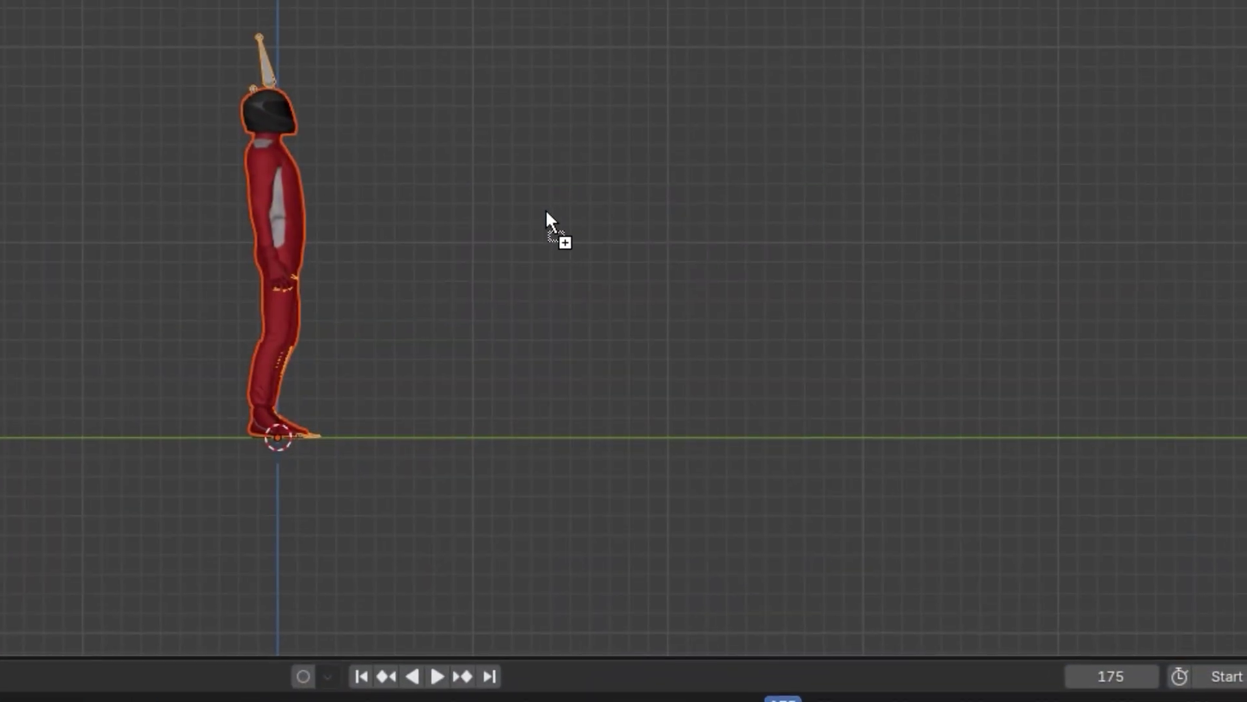
left_click_drag(546, 213, 545, 213)
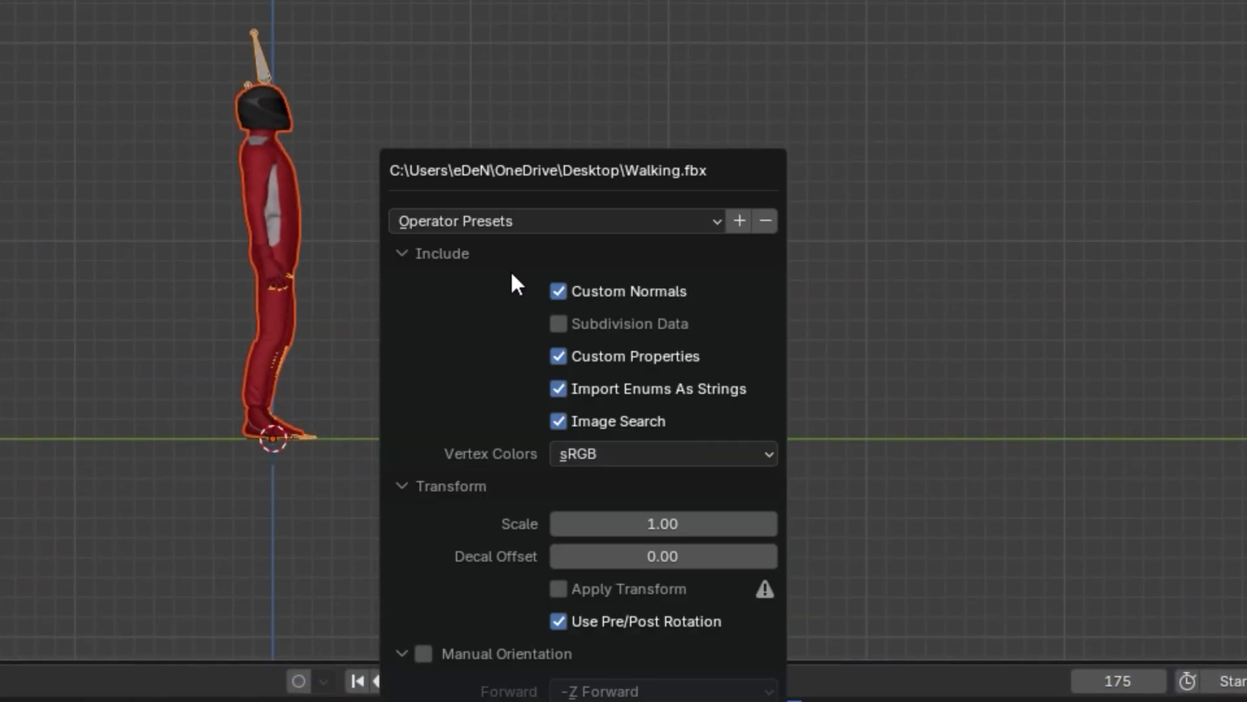
left_click(549, 590)
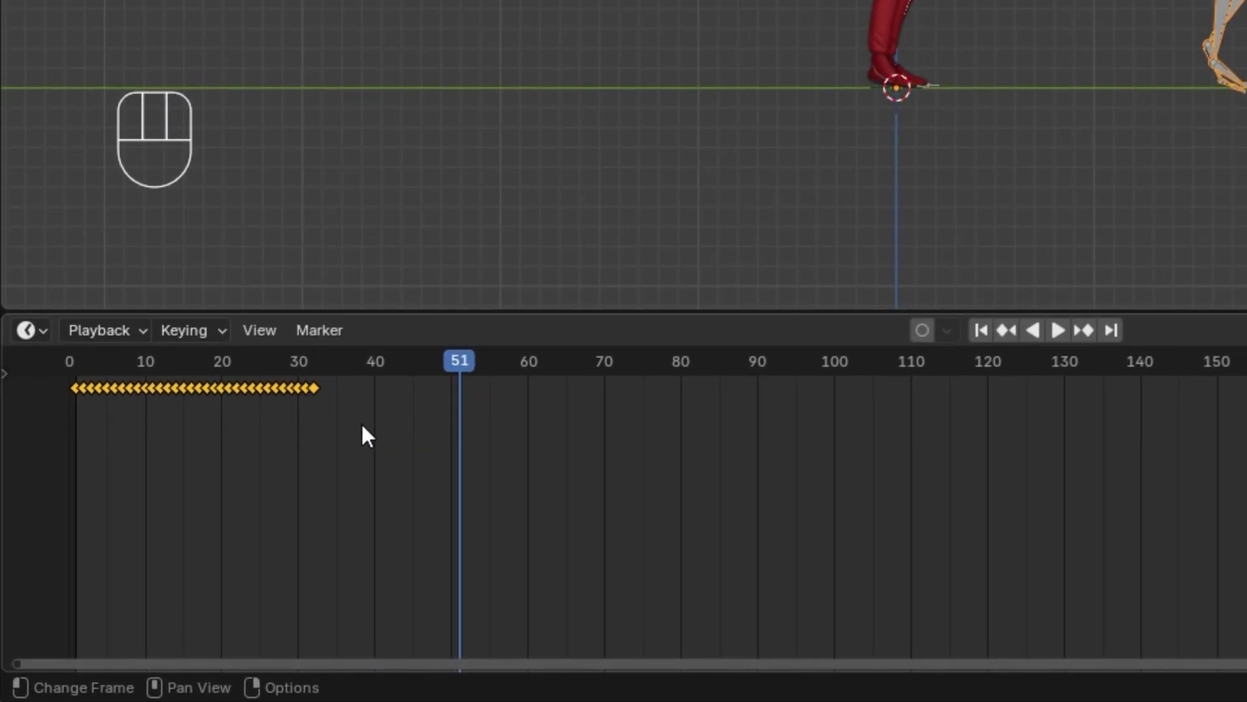
Make the walking armature's animation cyclic and play it back from frame 1.
key("shift+e")
left_click(274, 428)
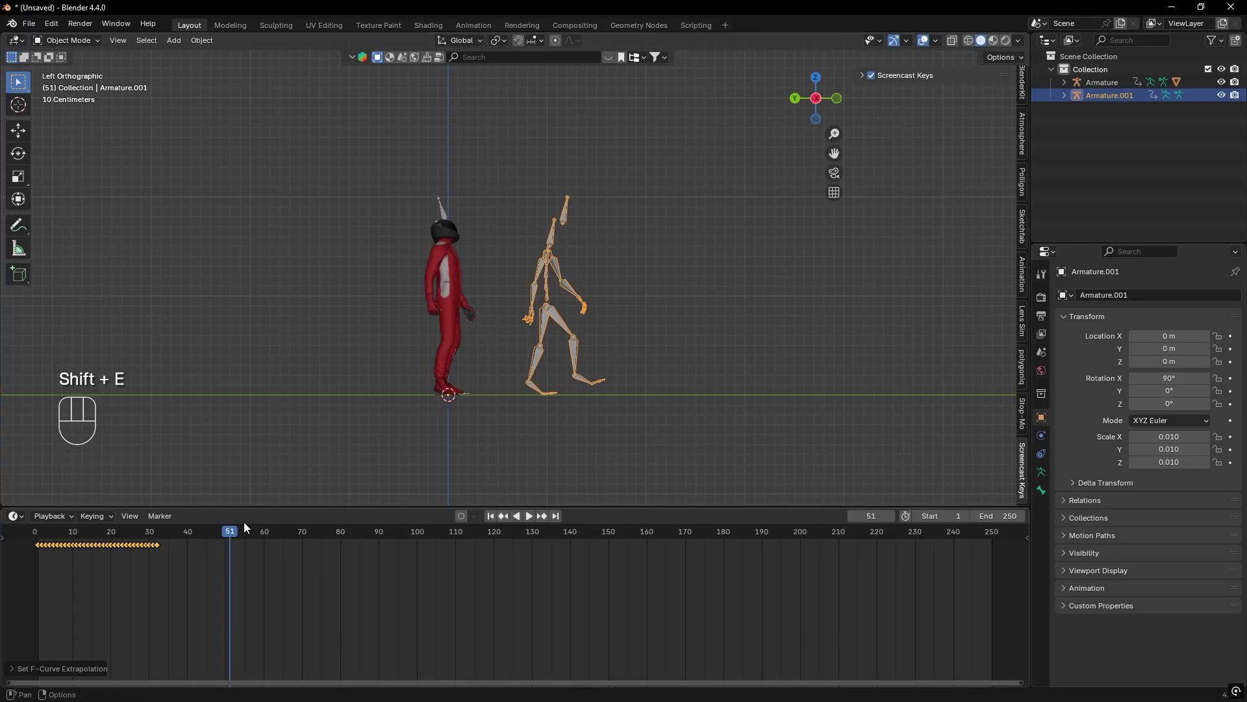
left_click_drag(488, 354, 204, 367)
left_click_drag(102, 535, 37, 536)
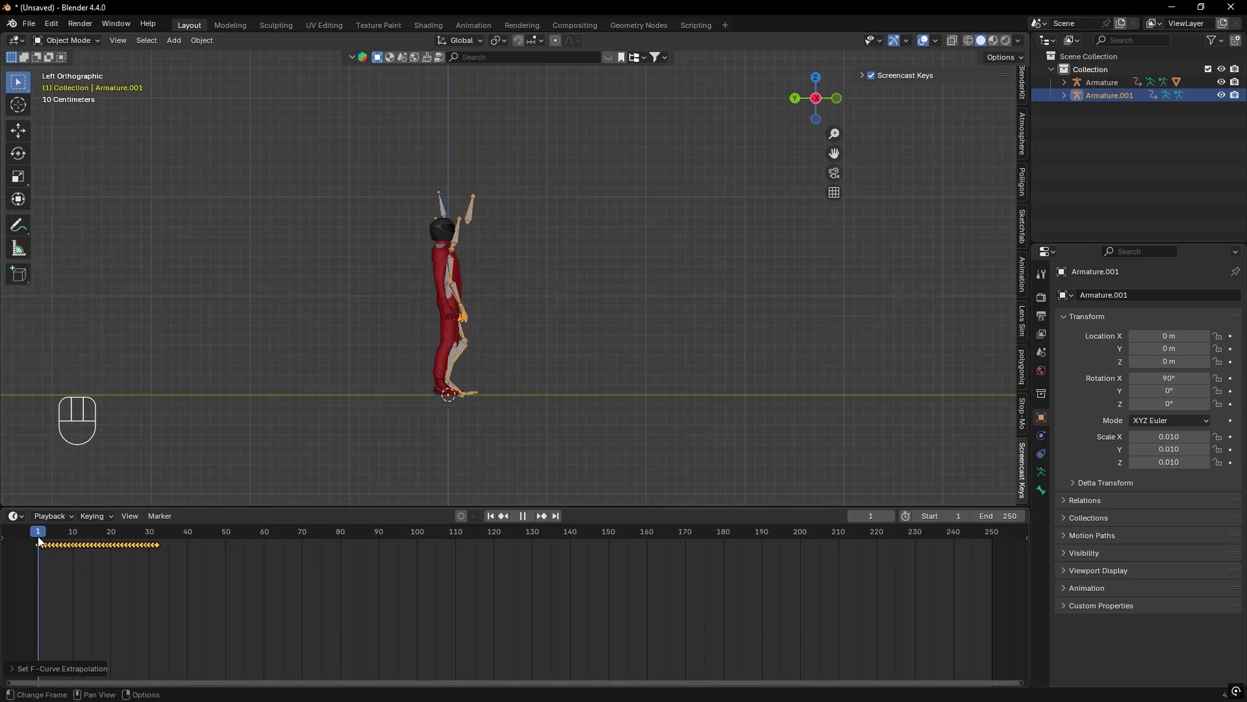
key("space")
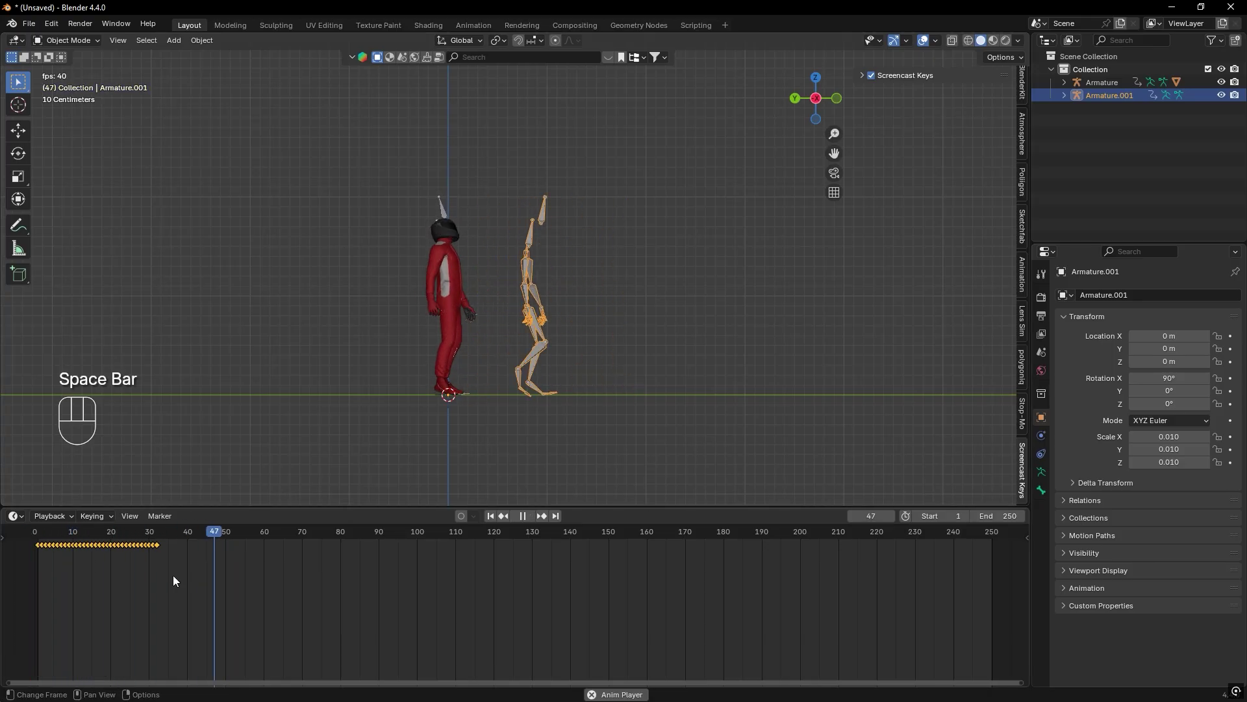
Change the timeline area to the Graph Editor and frame all of the walking armature's curves.
left_click(16, 515)
left_click(192, 579)
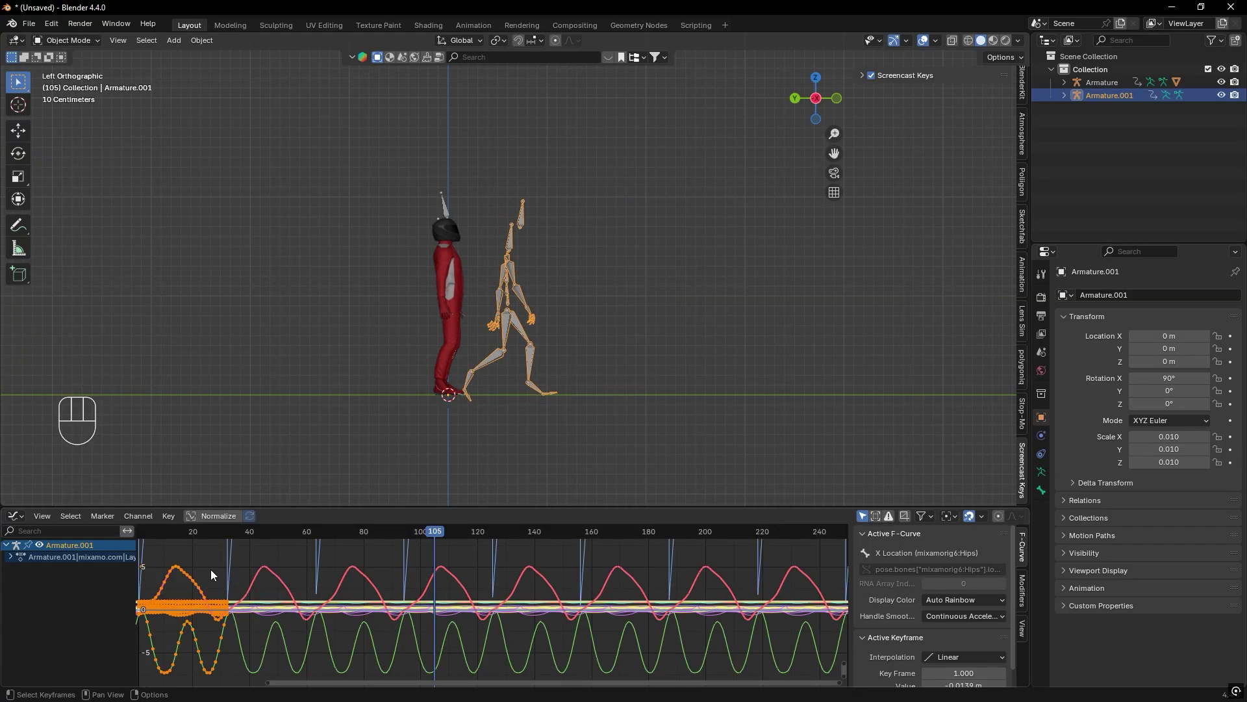
key("Home")
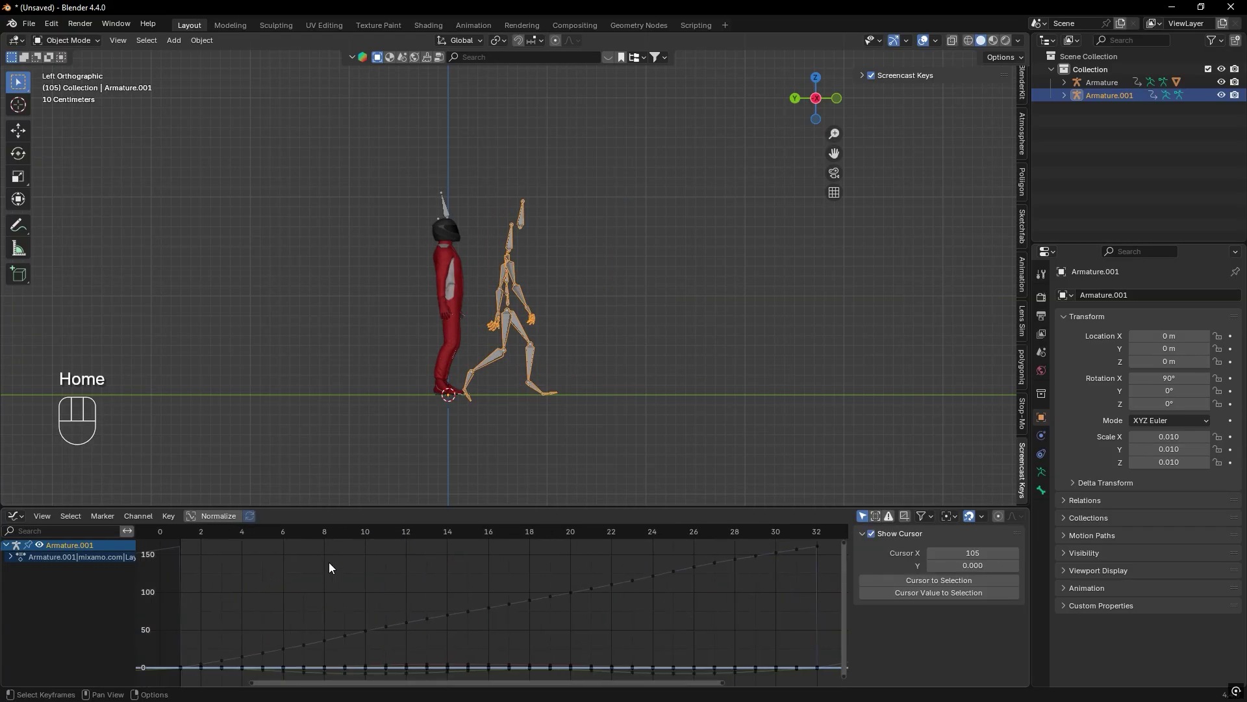
Set the After Mode of the Cycles modifier on the walking hips' X Location curve to Repeat with Offset.
left_click(510, 664)
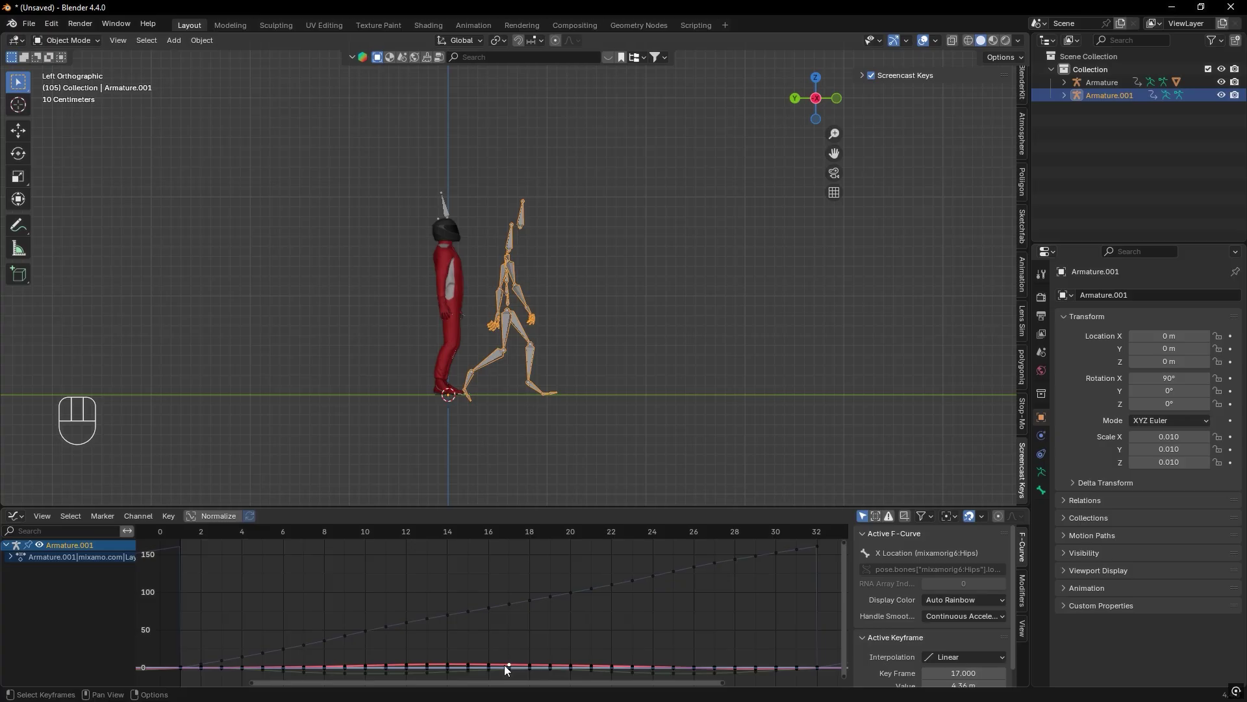
left_click(1019, 591)
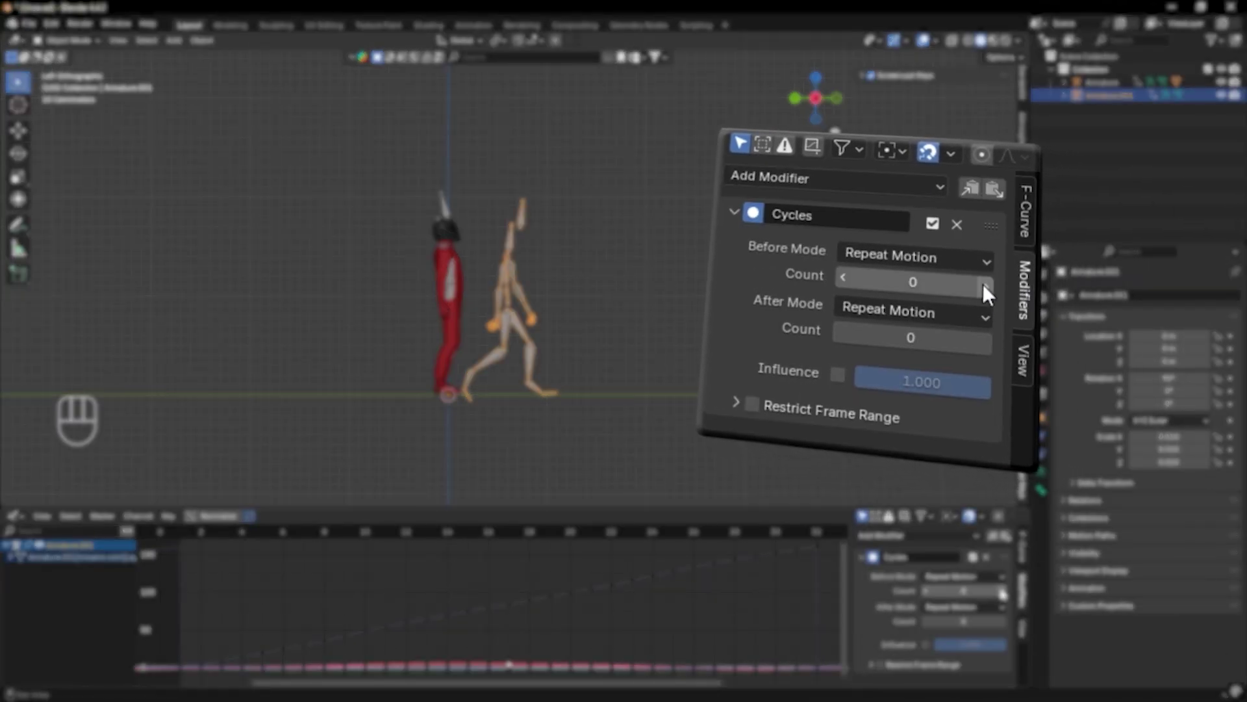
left_click(864, 311)
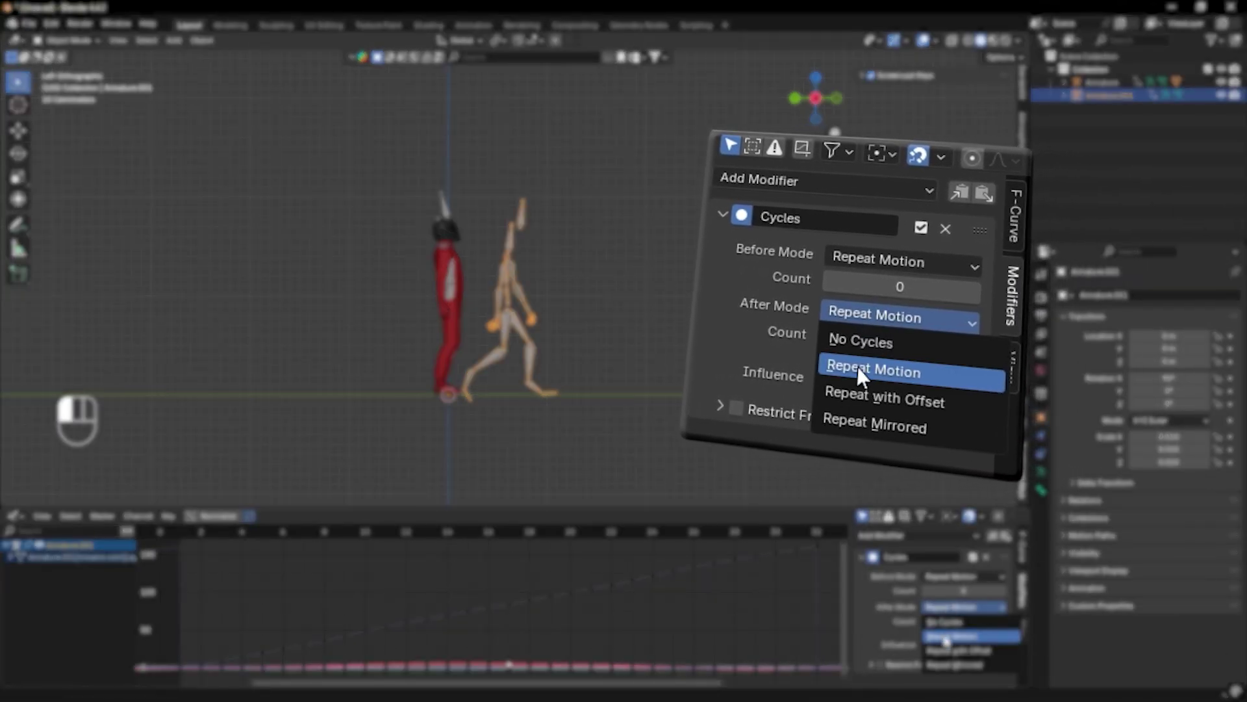
left_click(876, 396)
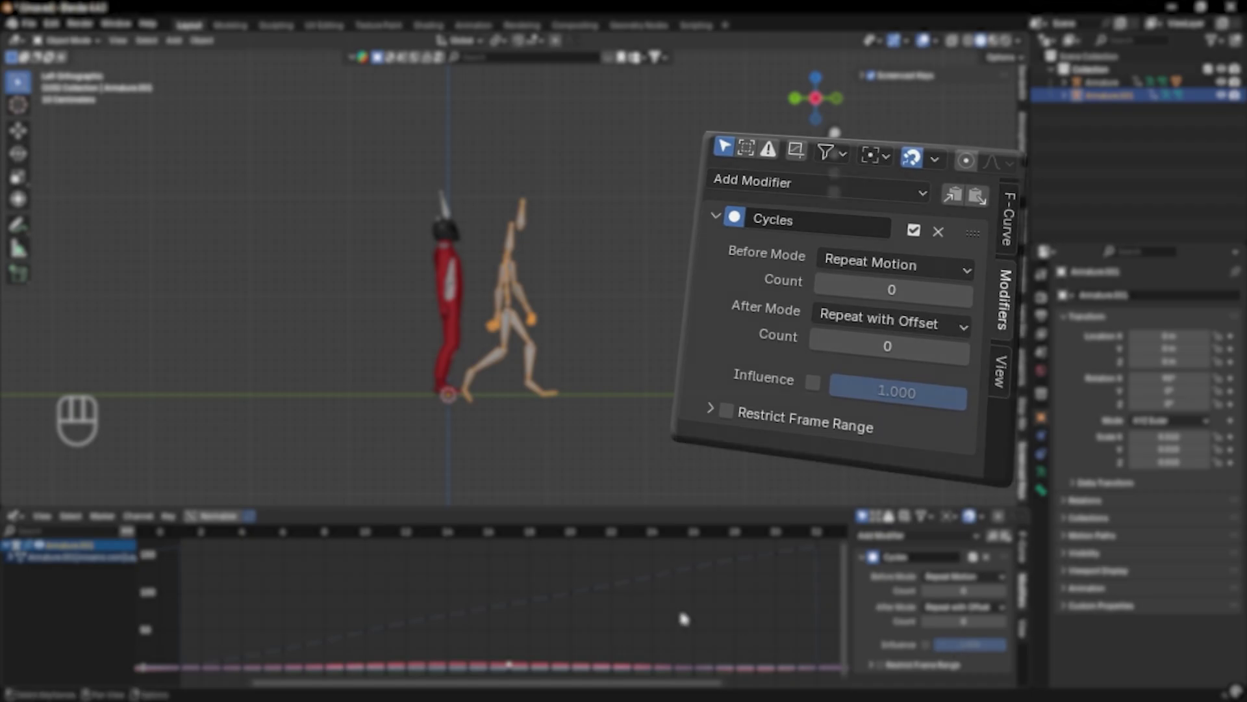
Copy the Repeat with Offset Cycles modifier and paste it onto all of the walking armature's curves.
key("a")
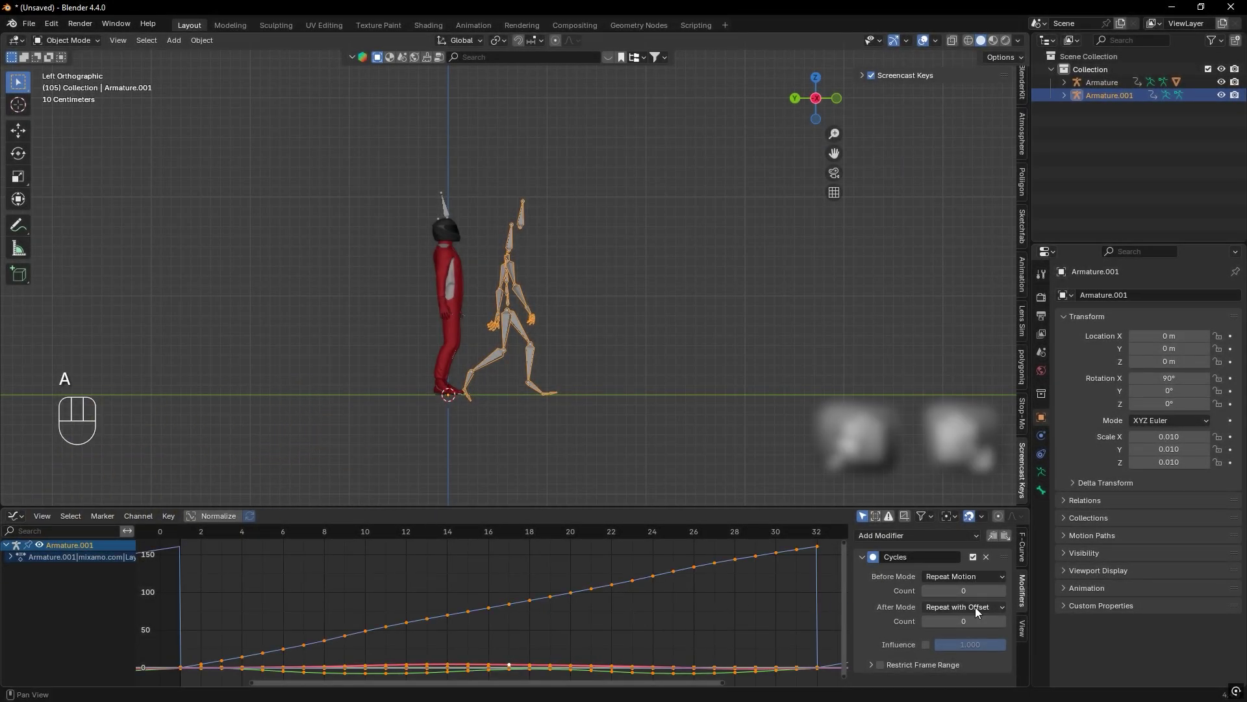
left_click(994, 537)
left_click(1005, 536)
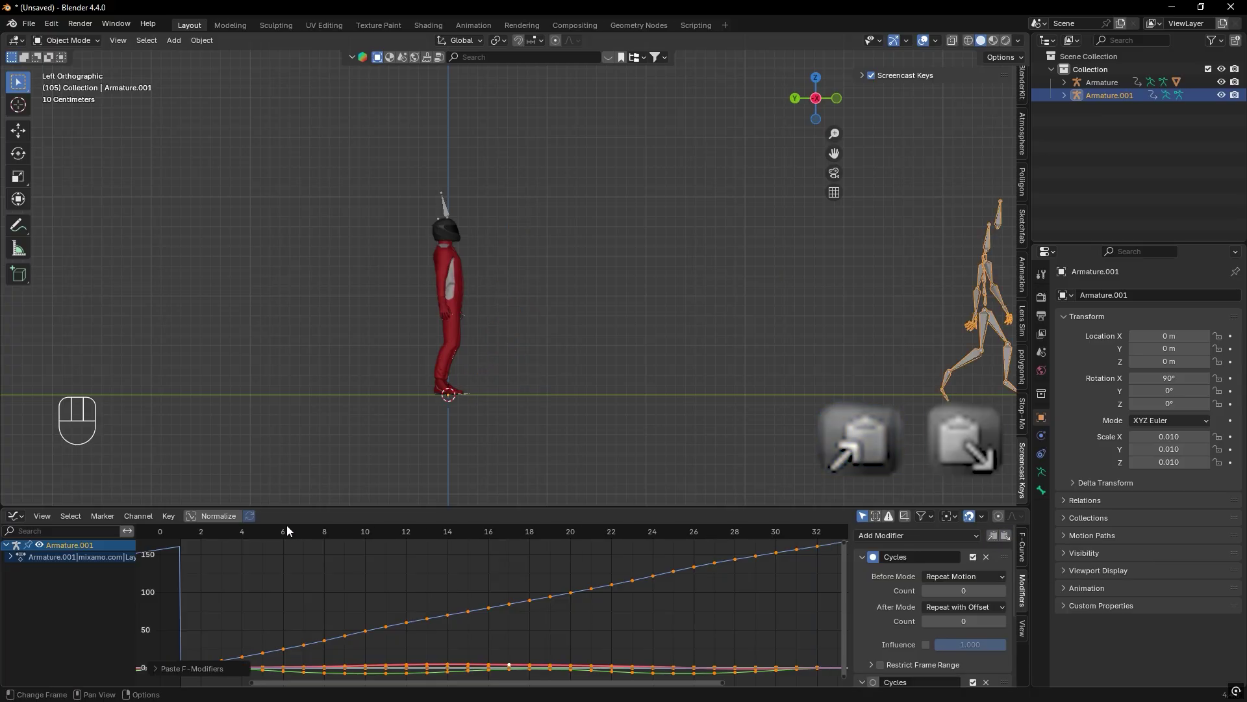
Play the walk cycle from frame 1 to check the armature's continuous forward motion.
left_click(172, 529)
scroll(310, 339, "down", 4)
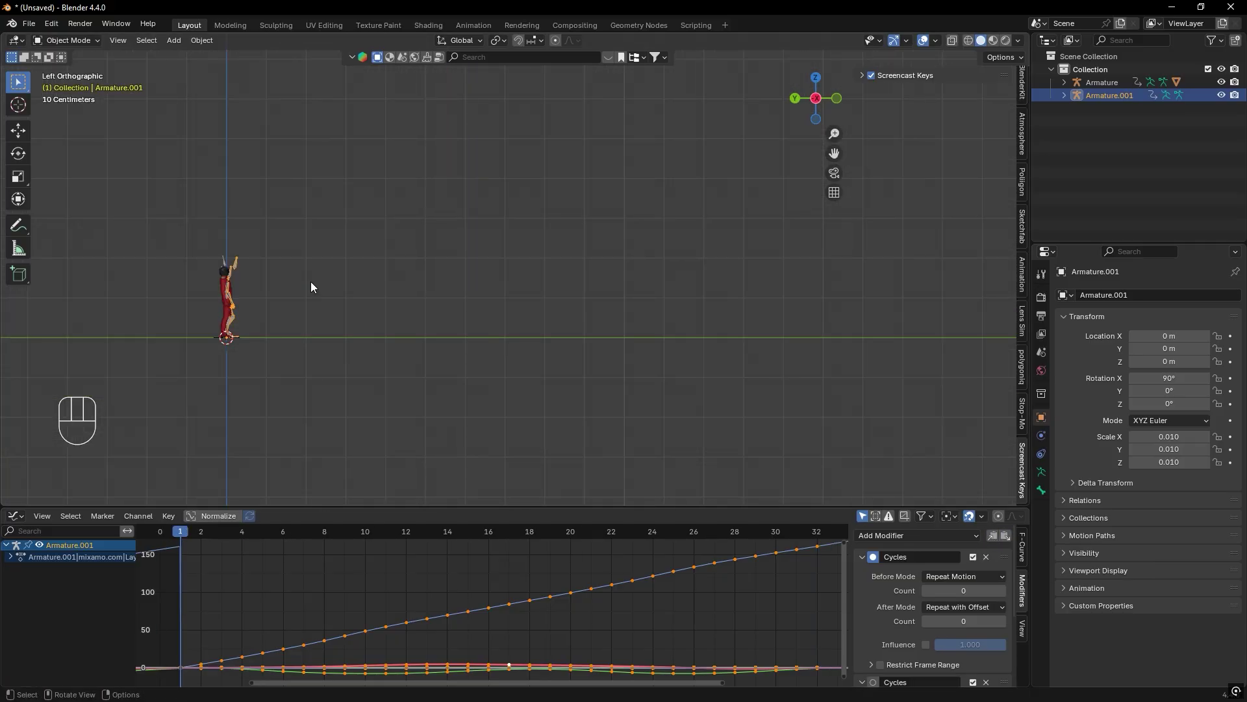
key("space")
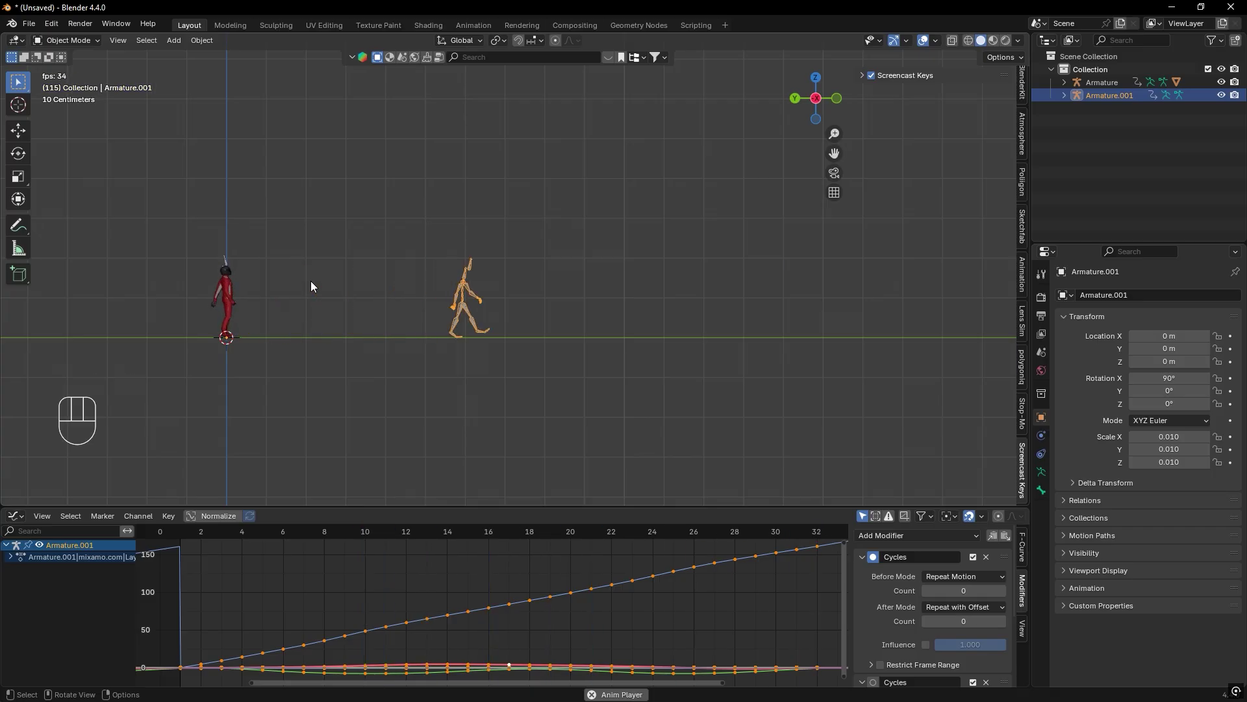
key("space")
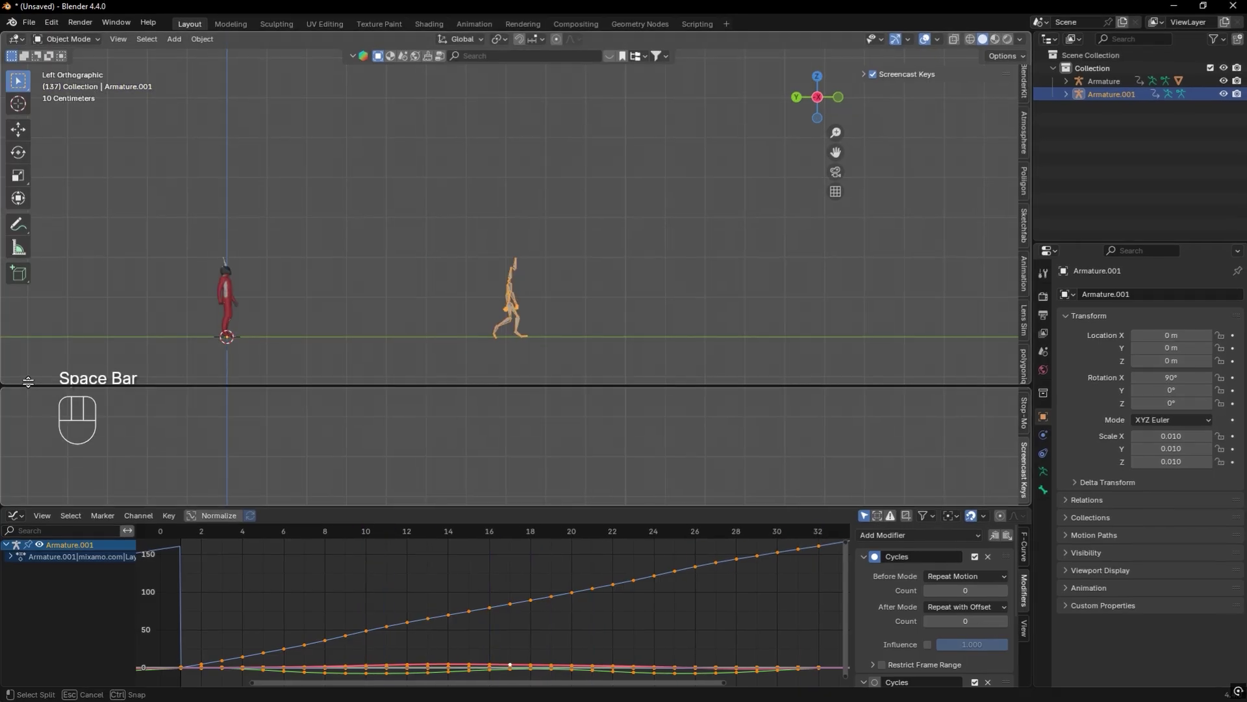
Split off a new area between the 3D viewport and Graph Editor and set it to the Dope Sheet's Action Editor.
left_click(28, 341)
left_click(16, 353)
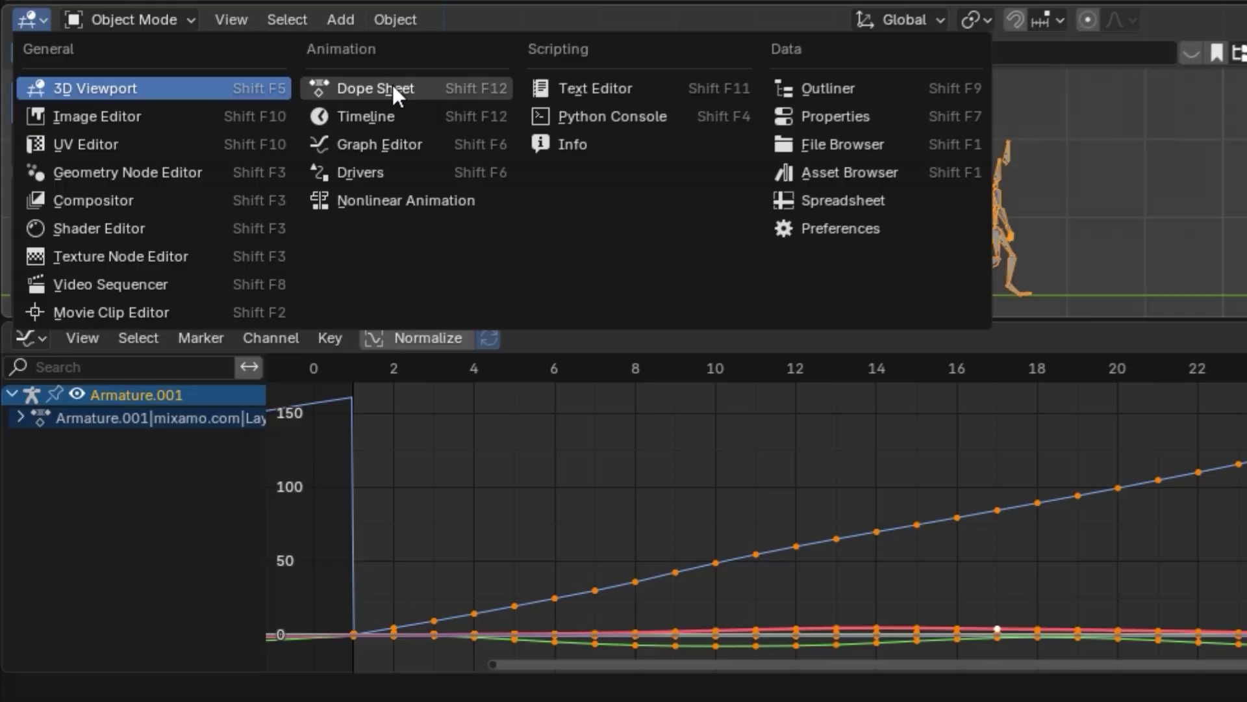
left_click(200, 386)
left_click(66, 353)
Rename both the walking armature's action and the Armature.001 object as walking.
left_click(139, 99)
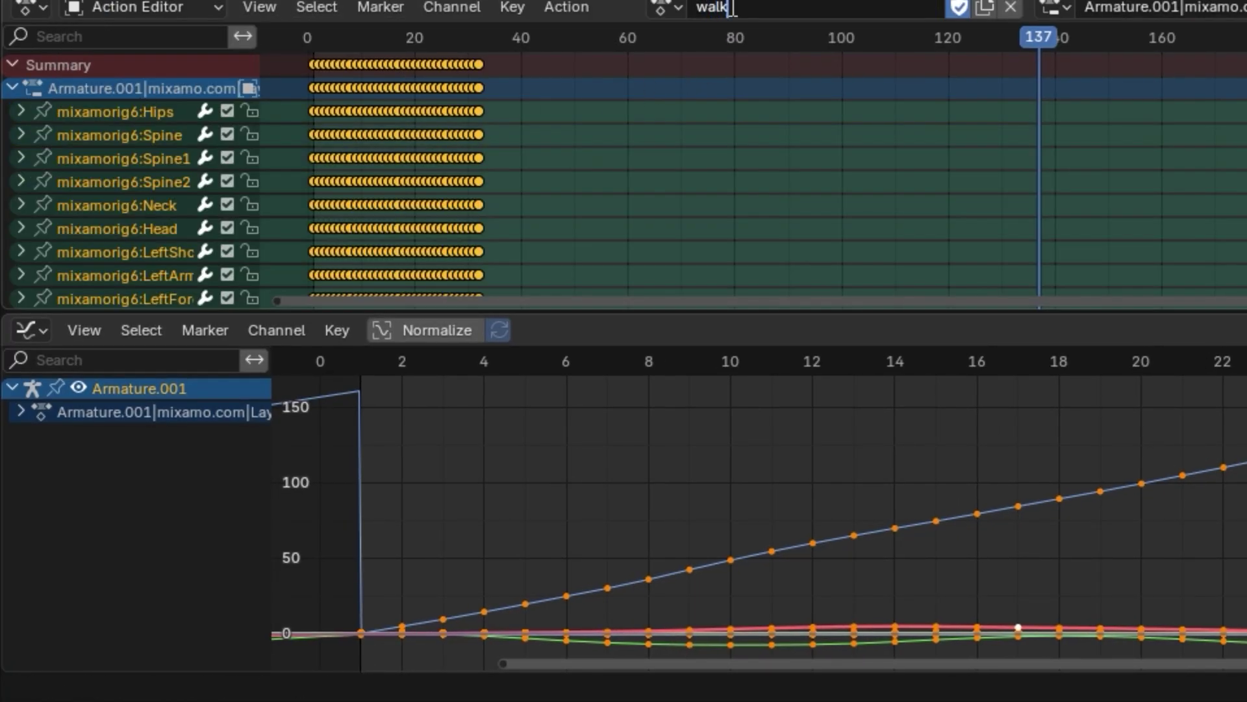
key("Return")
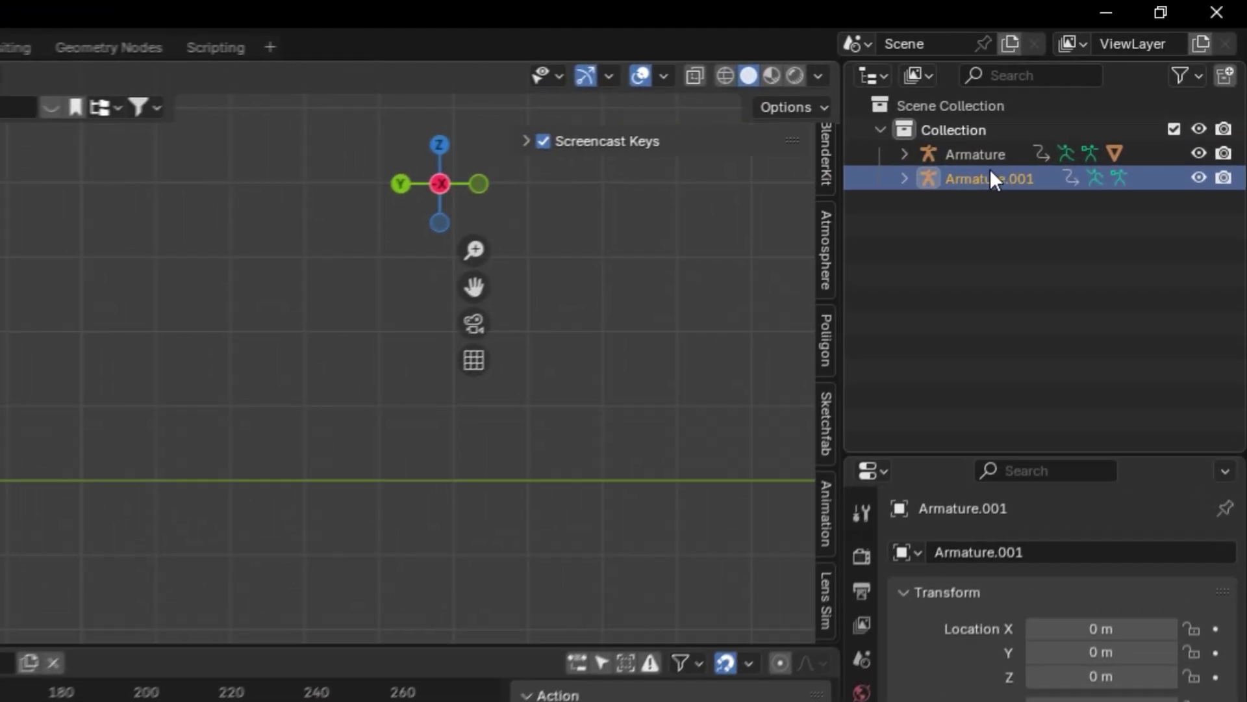
double_click(967, 189)
type("walking")
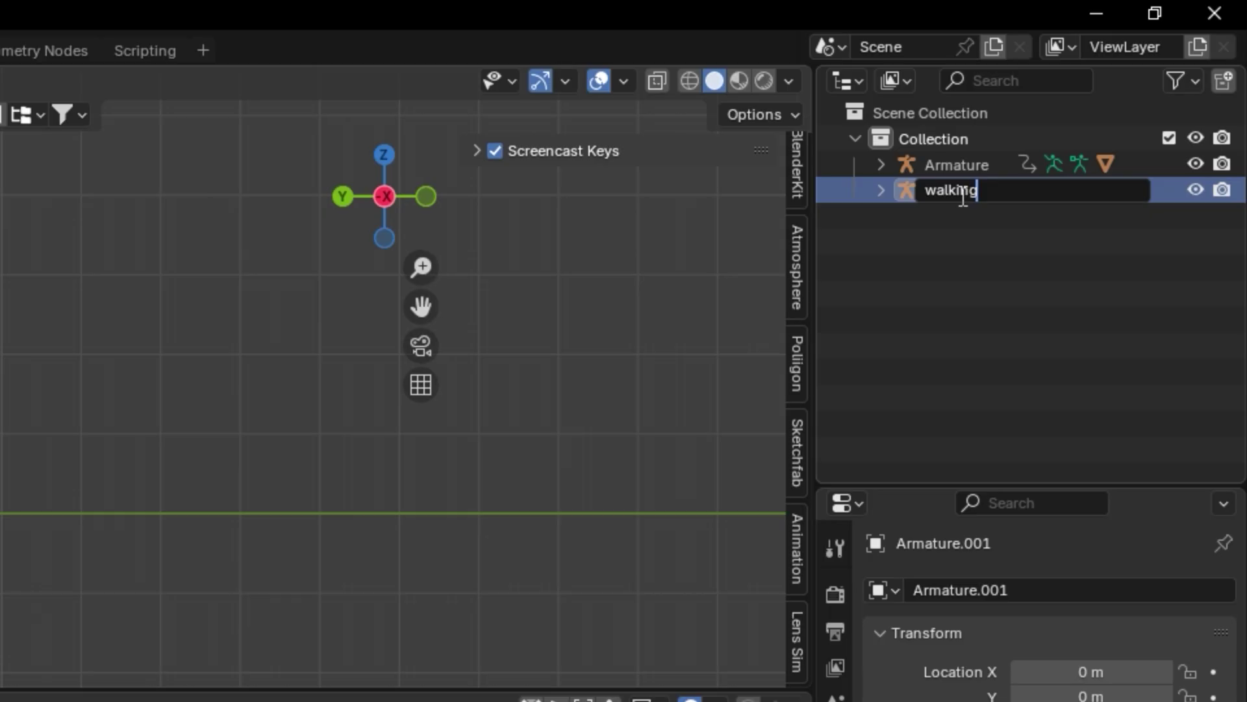
key("Return")
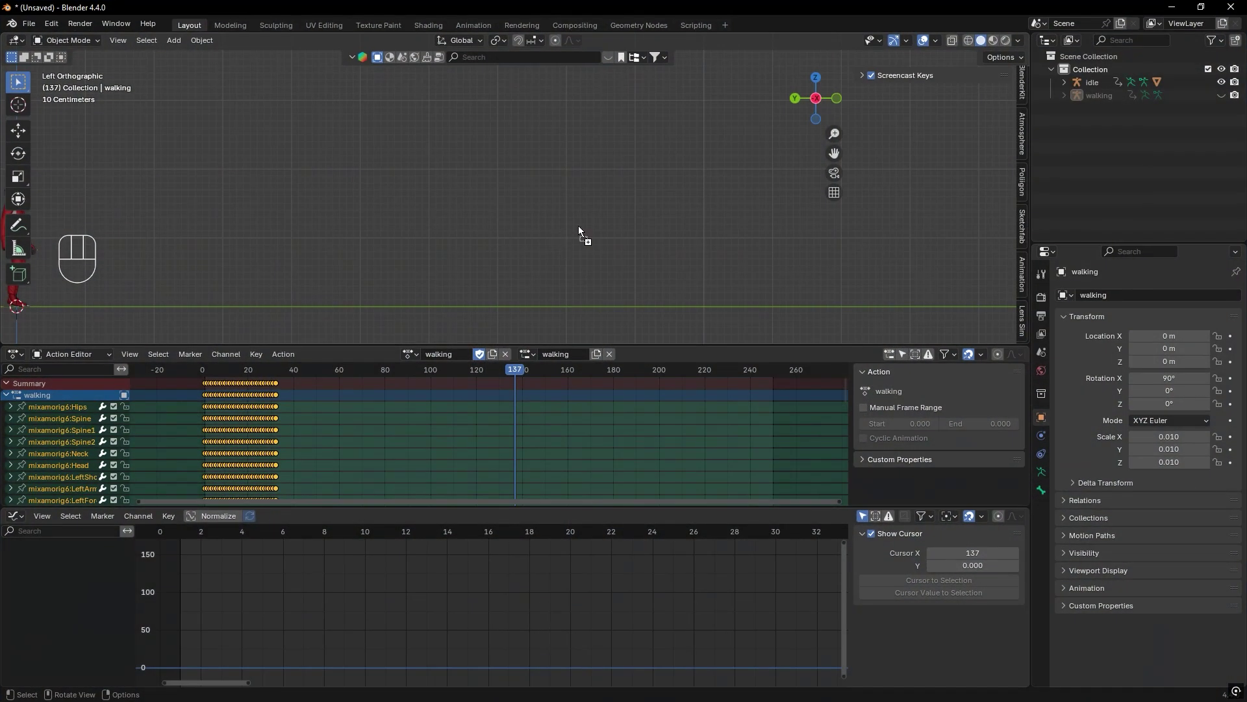
Import the Mixamo running animation file into the scene.
left_click_drag(494, 240, 495, 241)
left_click(454, 548)
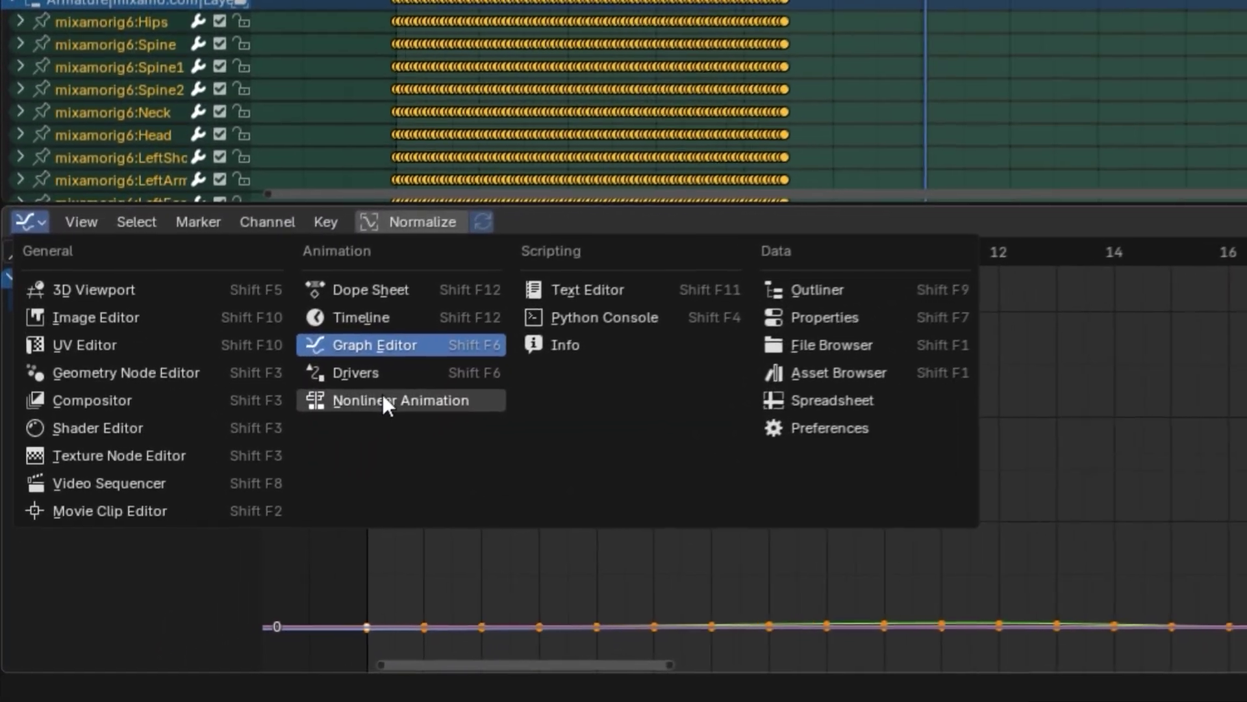
Push the idle action down to a strip in the Nonlinear Animation editor, then hide the viewport overlays and play it.
left_click(187, 545)
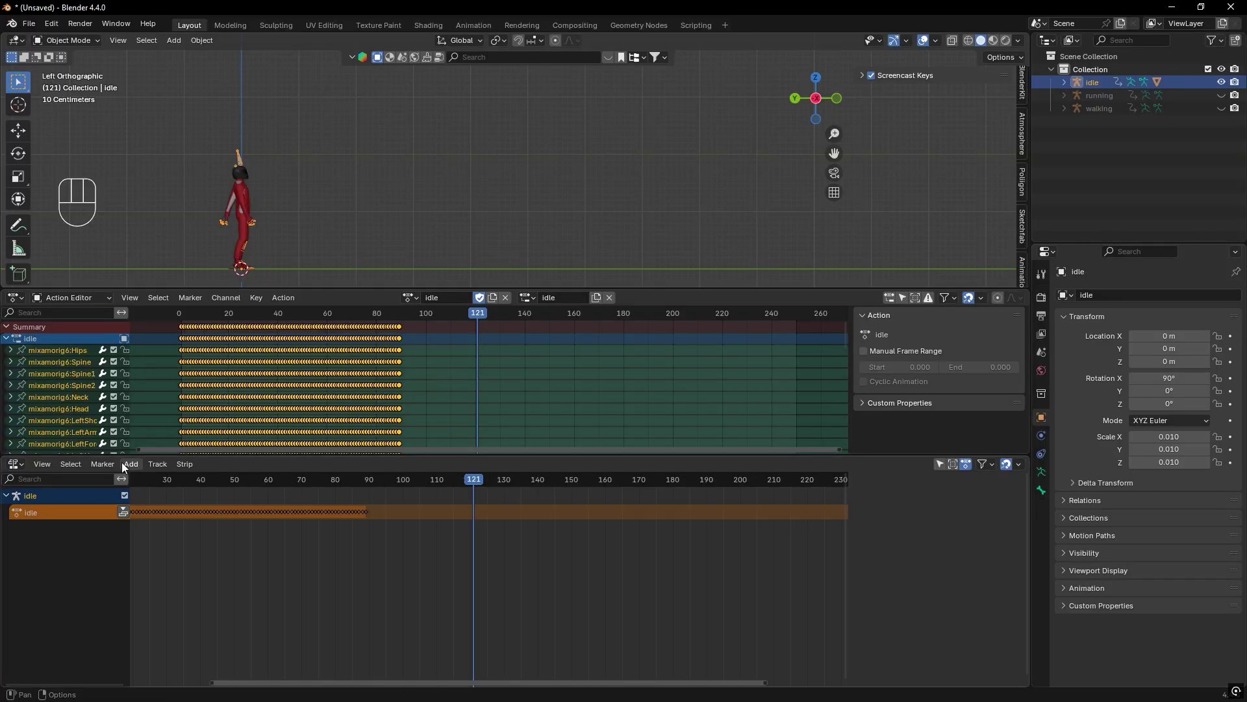
left_click(123, 512)
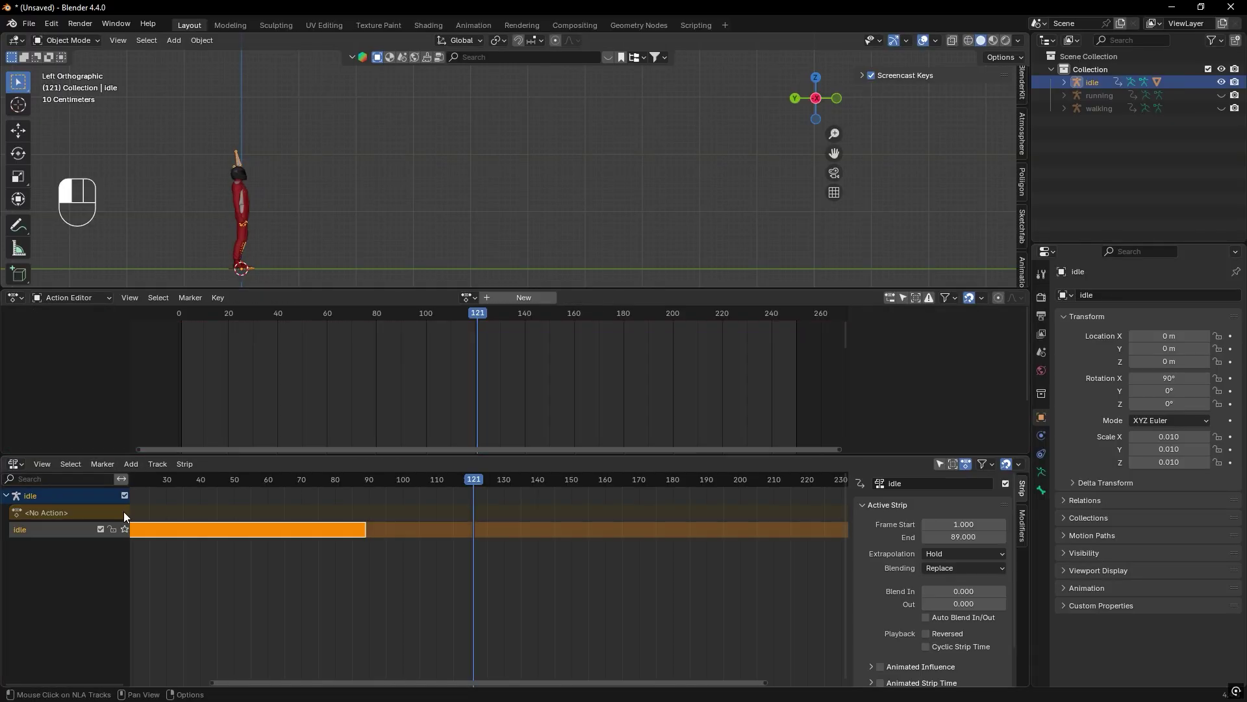
key("shift+alt+z")
key("space")
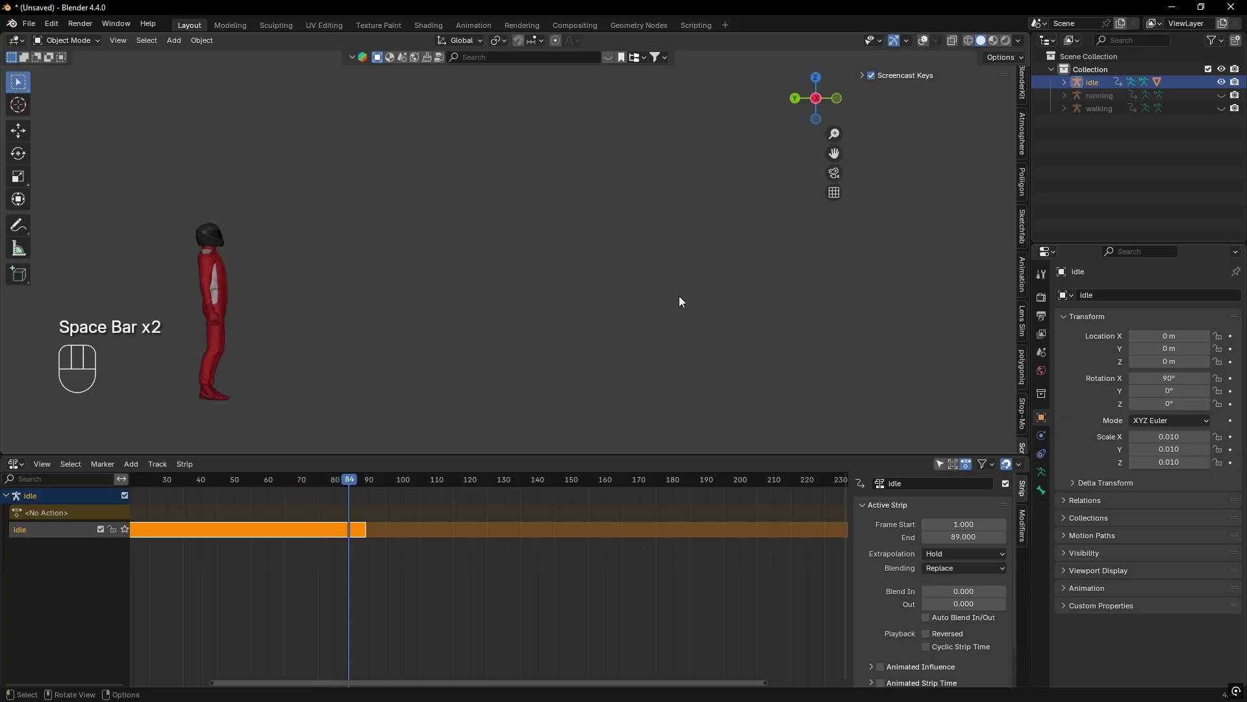
Add a walking action strip at frame 84 above the idle strip and play the idle-to-walk sequence.
key("shift+a")
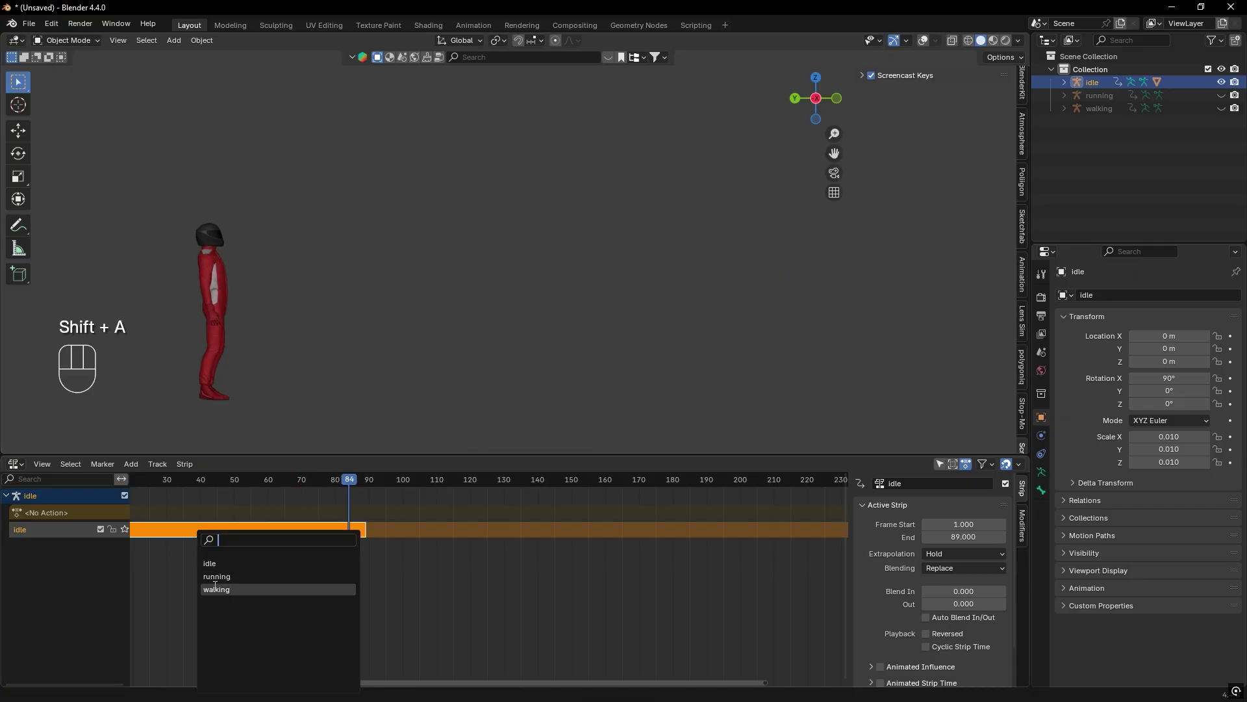
left_click(215, 588)
left_click_drag(344, 484, 321, 478)
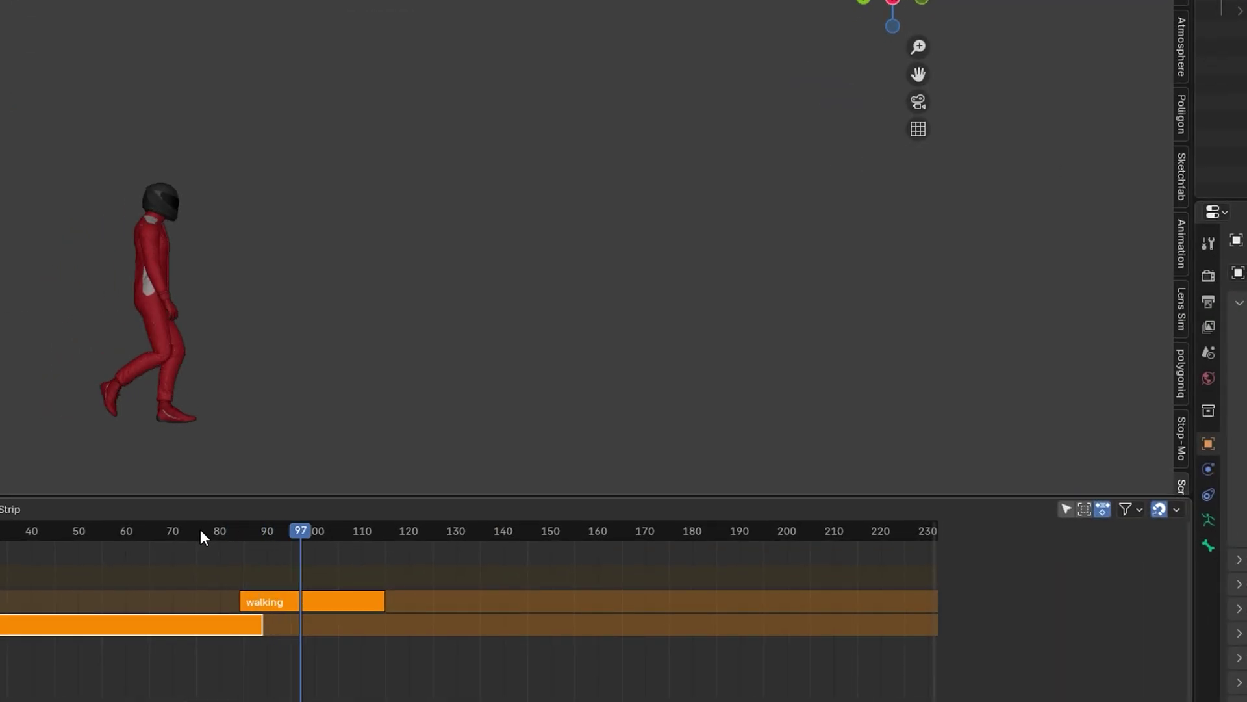
left_click(40, 528)
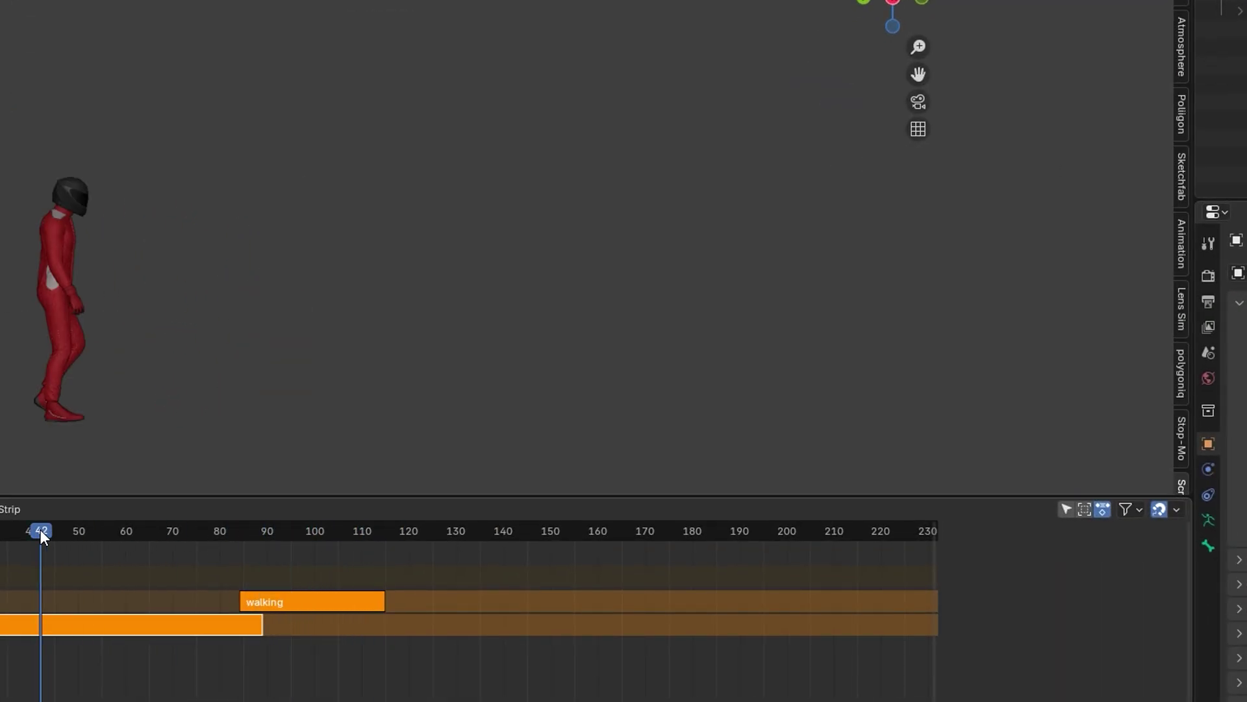
key("space")
Set the walking strip's Extrapolation to Nothing and replay the switch from idle to walking.
left_click(273, 595)
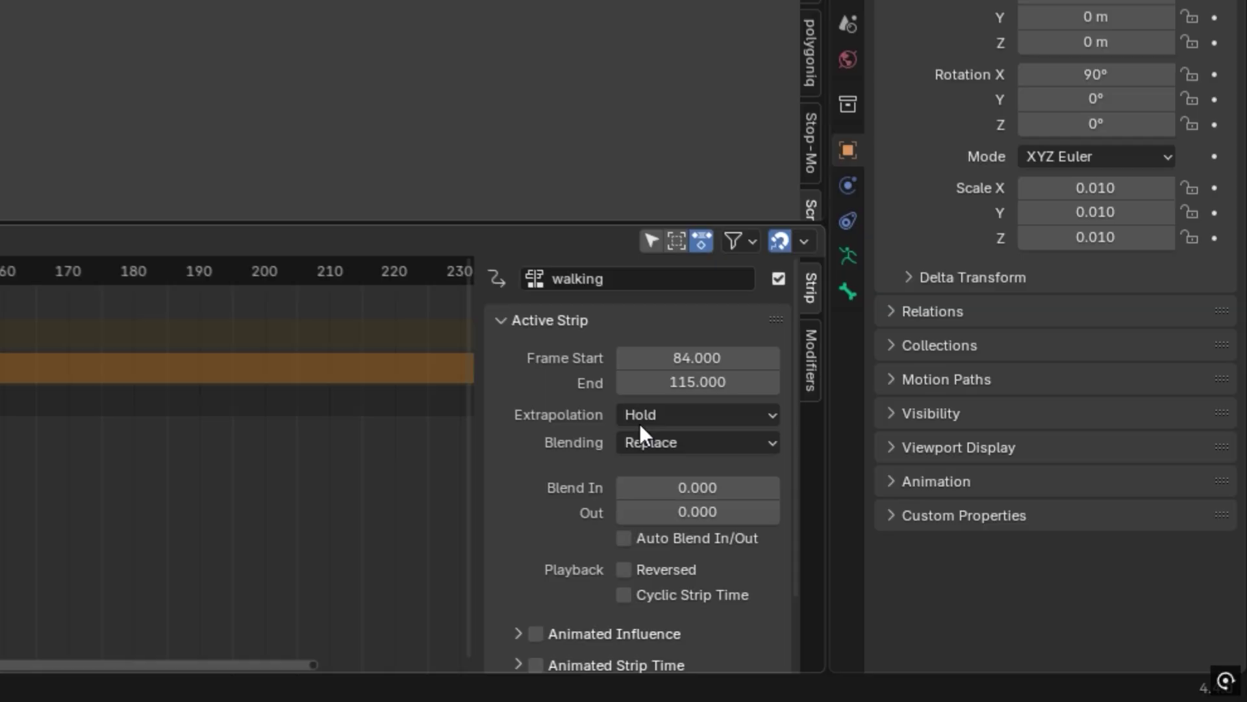
left_click(656, 416)
left_click(653, 445)
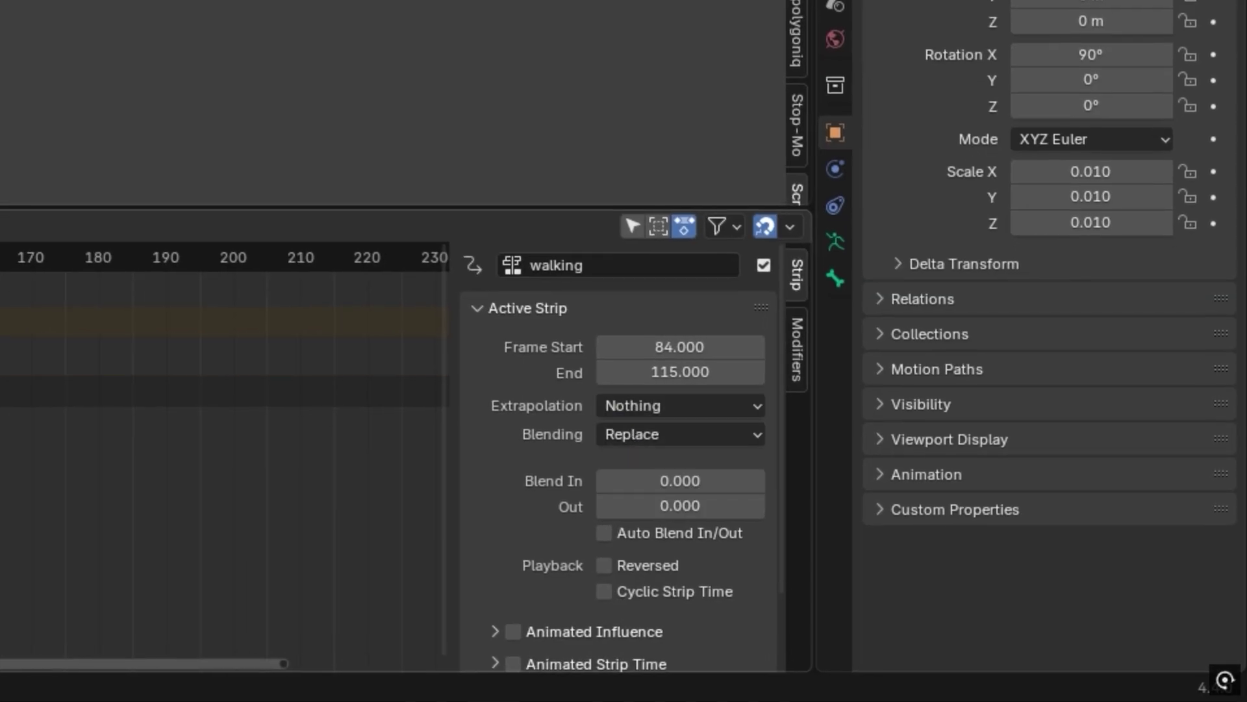
left_click(239, 478)
key("space")
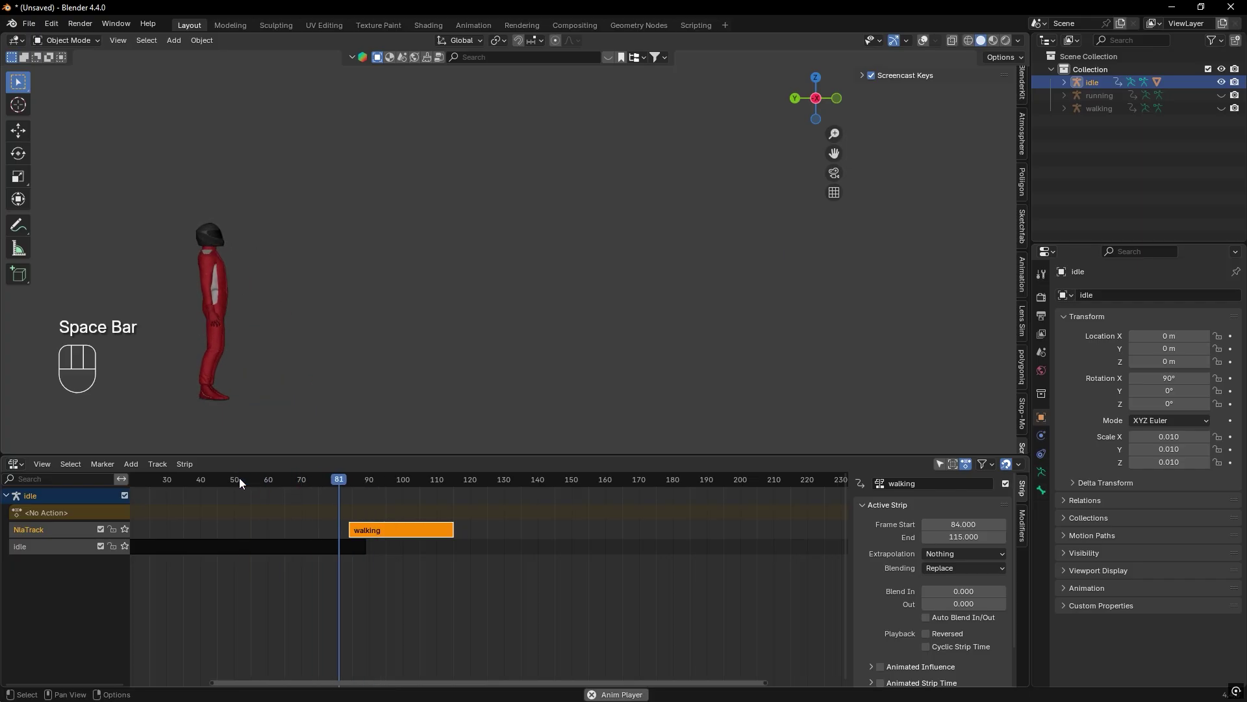
key("space")
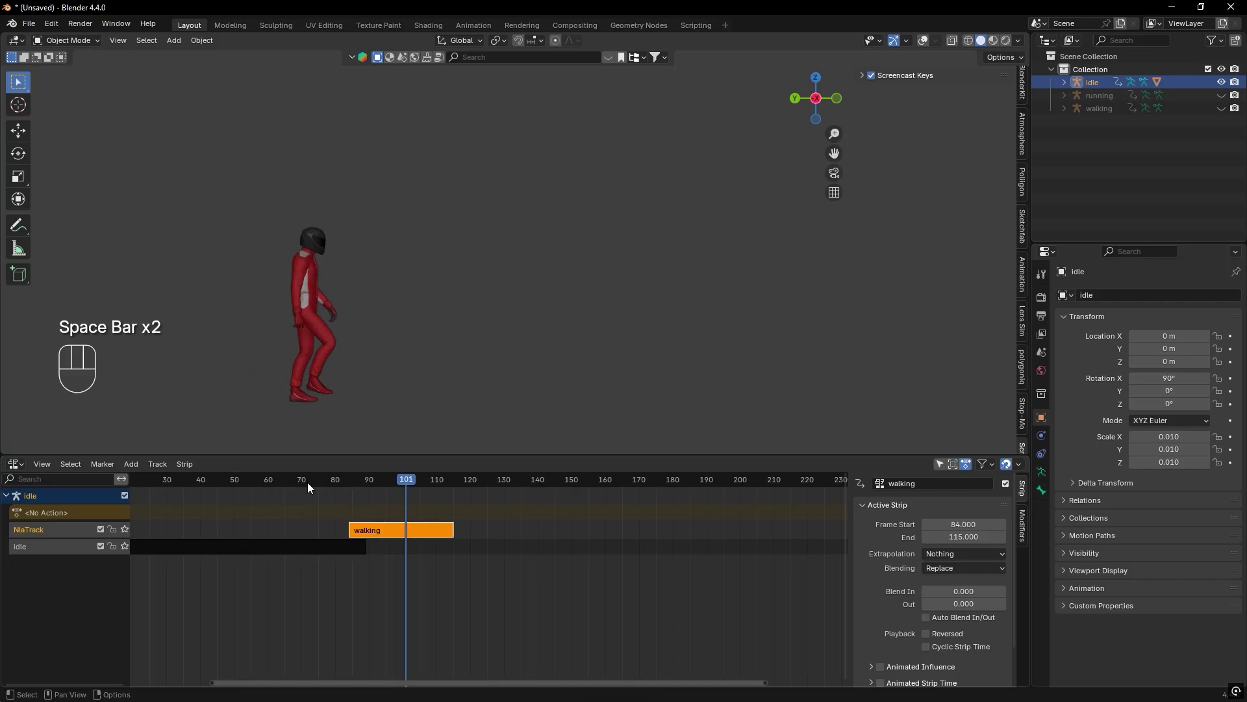
Fade the idle strip out and set the walking strip's Blend In to 3.7, checking the transition in playback.
left_click(371, 526)
key("ctrl+z")
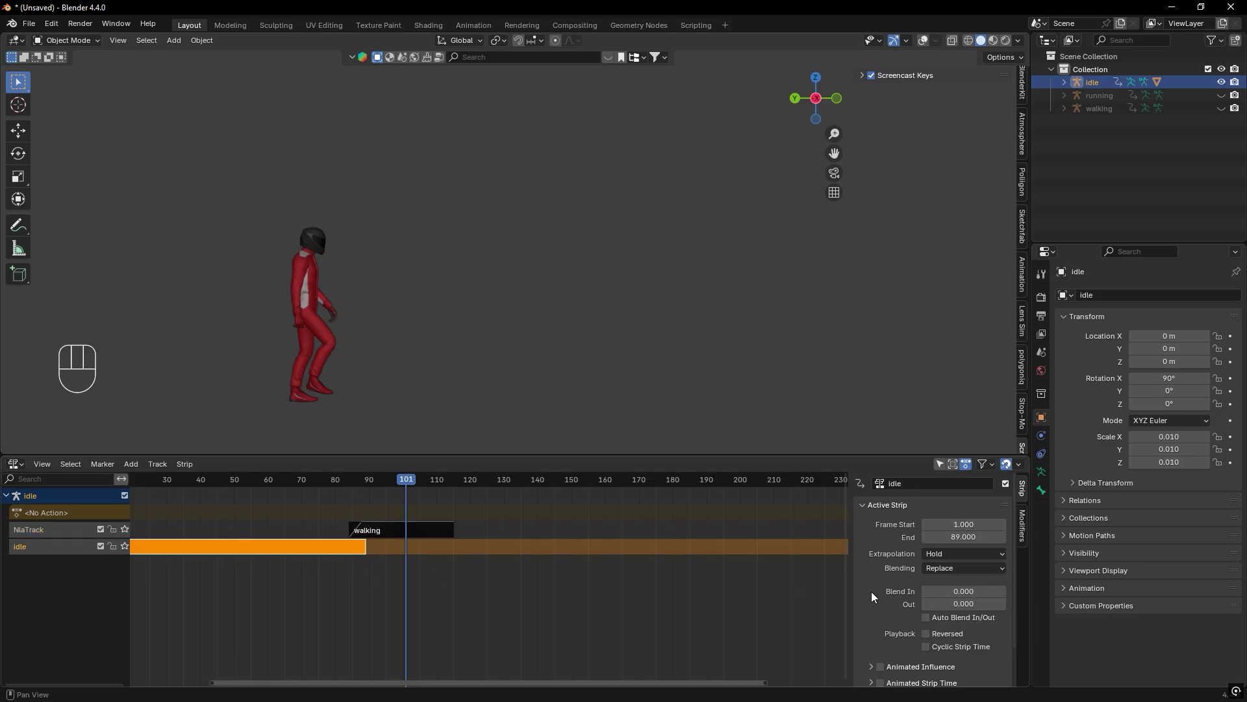
key("space")
key("space")
left_click_drag(354, 479, 436, 483)
Set the walking strip's End frame to 250.
left_click(434, 529)
scroll(876, 630, "down", 4)
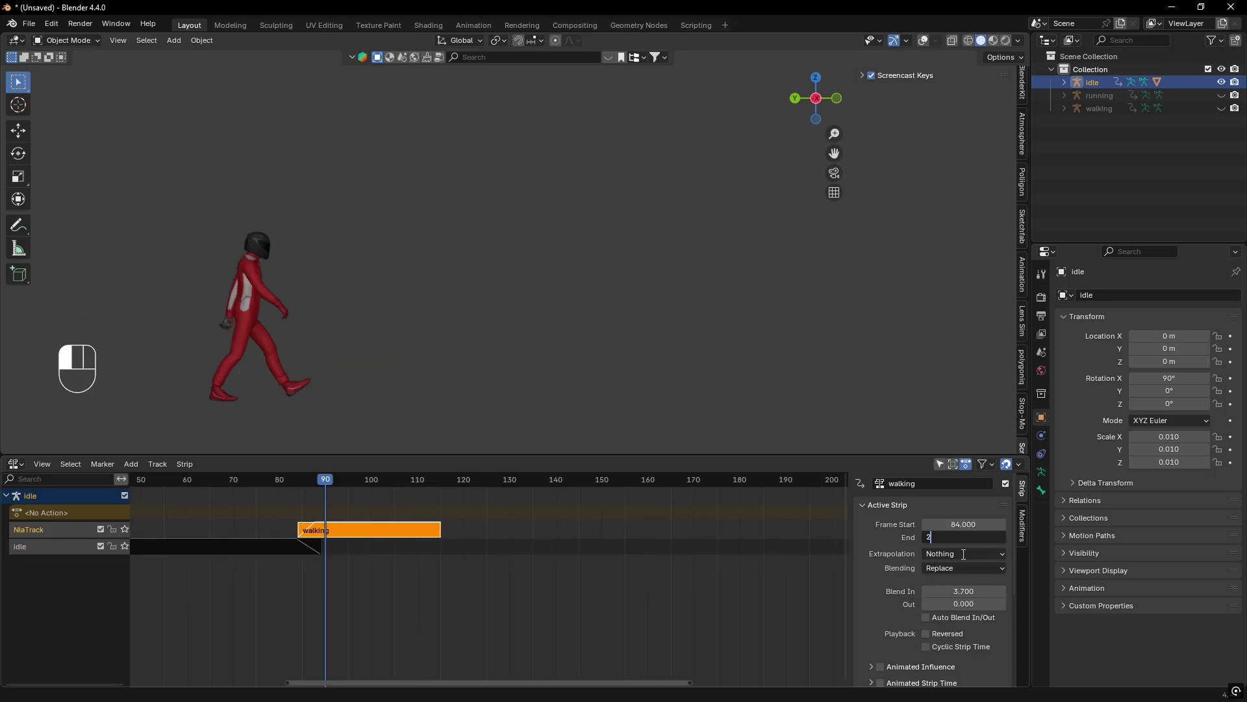
type("50")
key("Return")
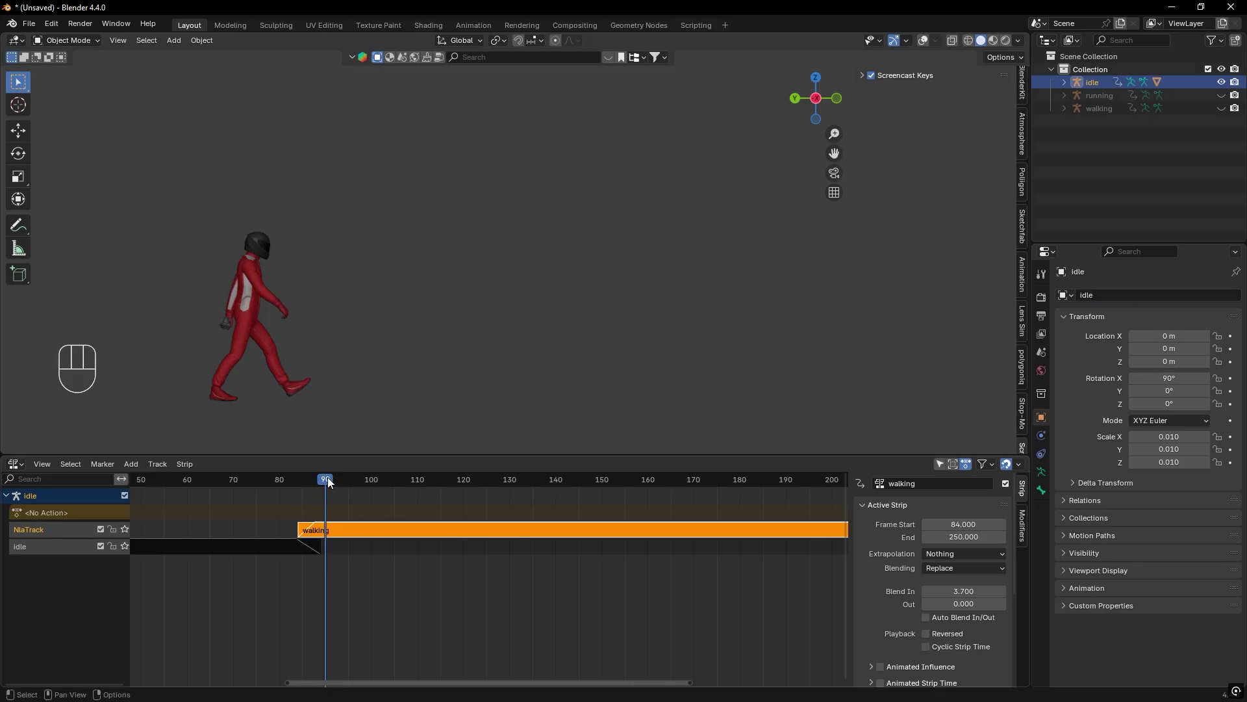
Try scaling the walking strip up to span frames 30 to about 426 and play the result.
left_click_drag(327, 481, 181, 486)
key("space")
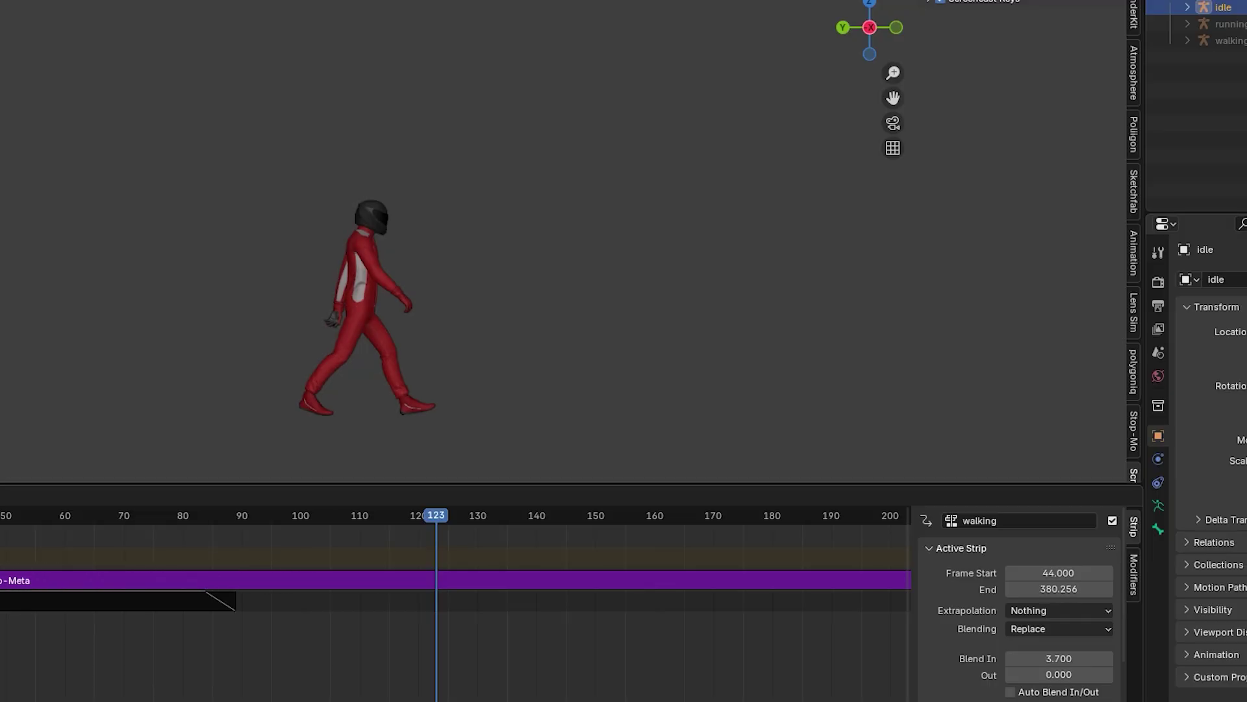
left_click(91, 556)
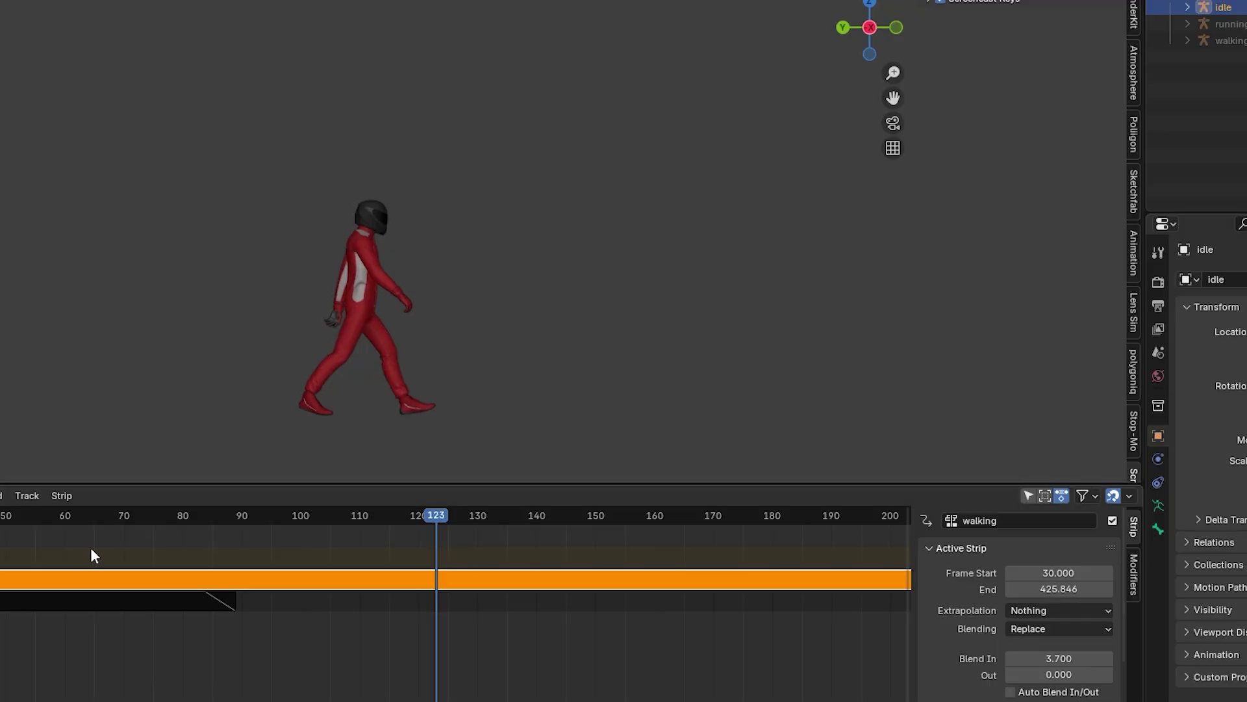
key("space")
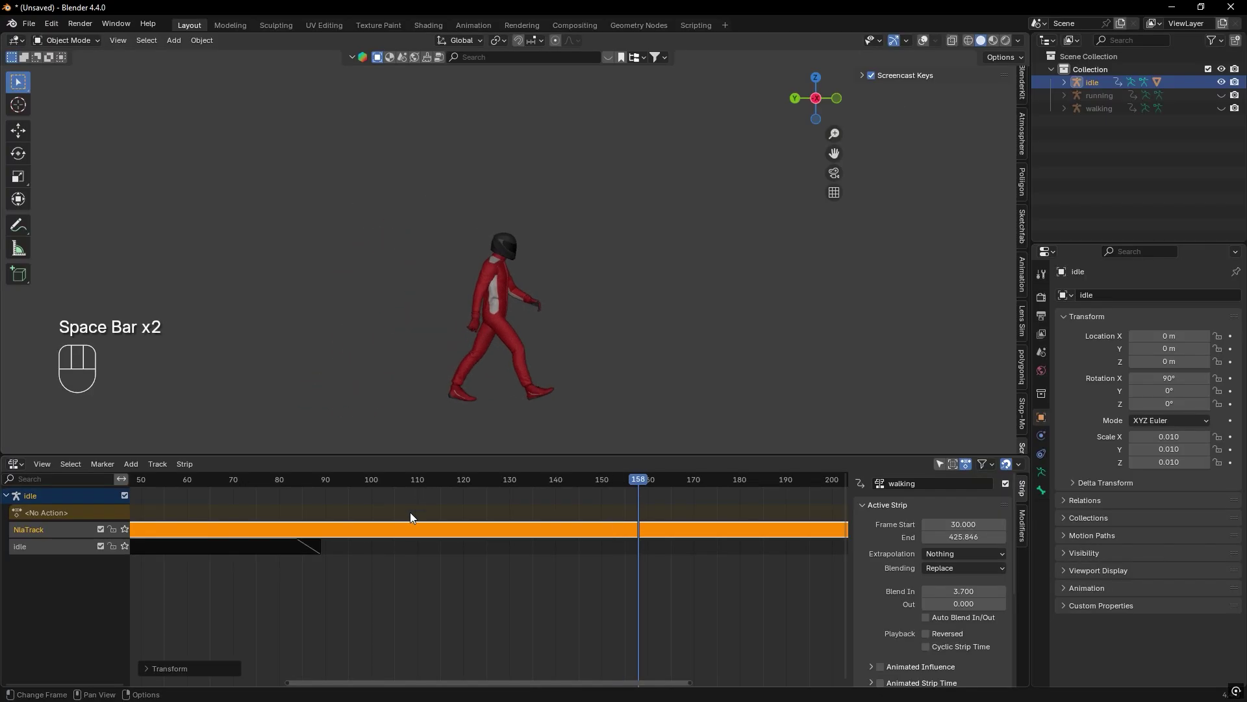
Try scaling the walking strip down and play it, undo both scalings, and replay the original strip.
key("s")
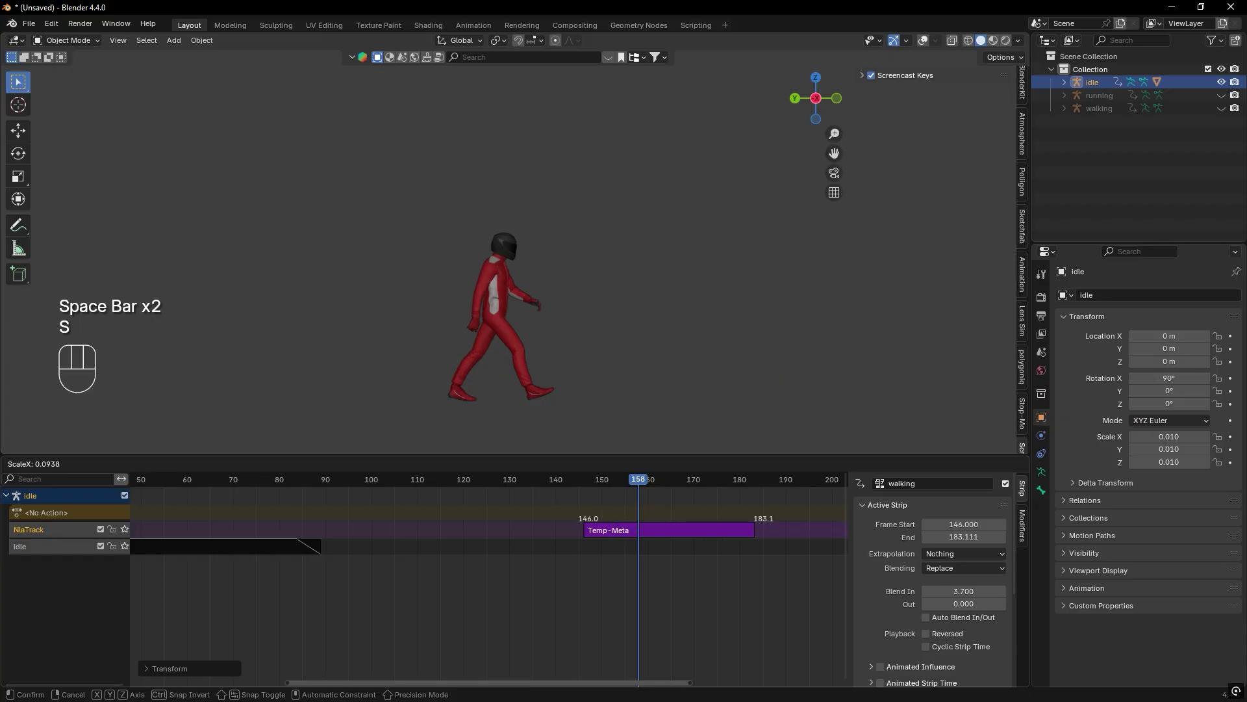
key("space")
key("space")
key("space")
key("ctrl+z")
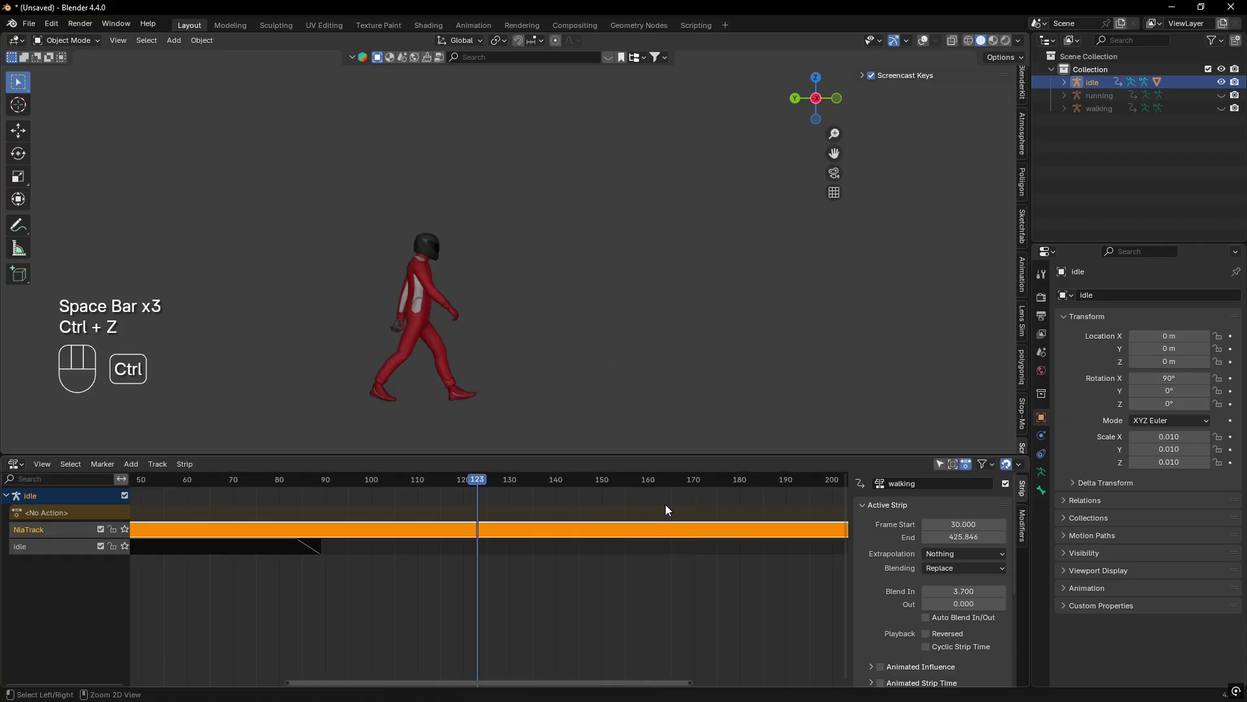
key("ctrl+z")
key("space")
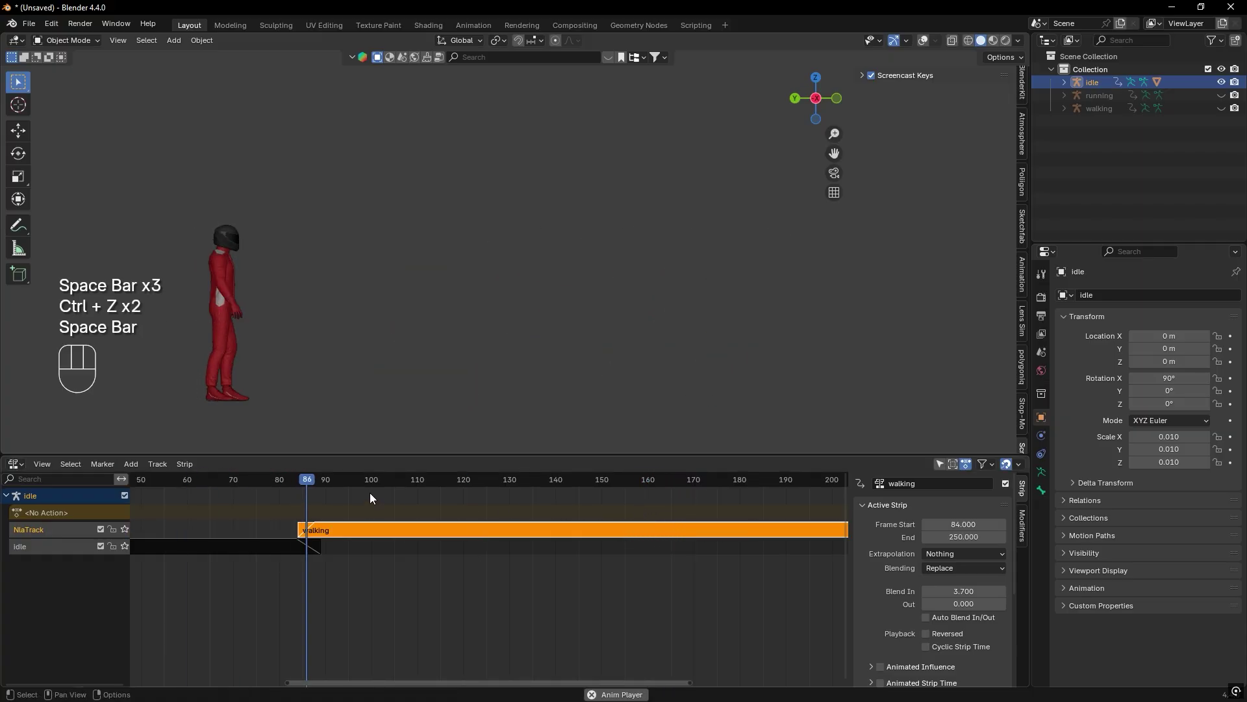
key("space")
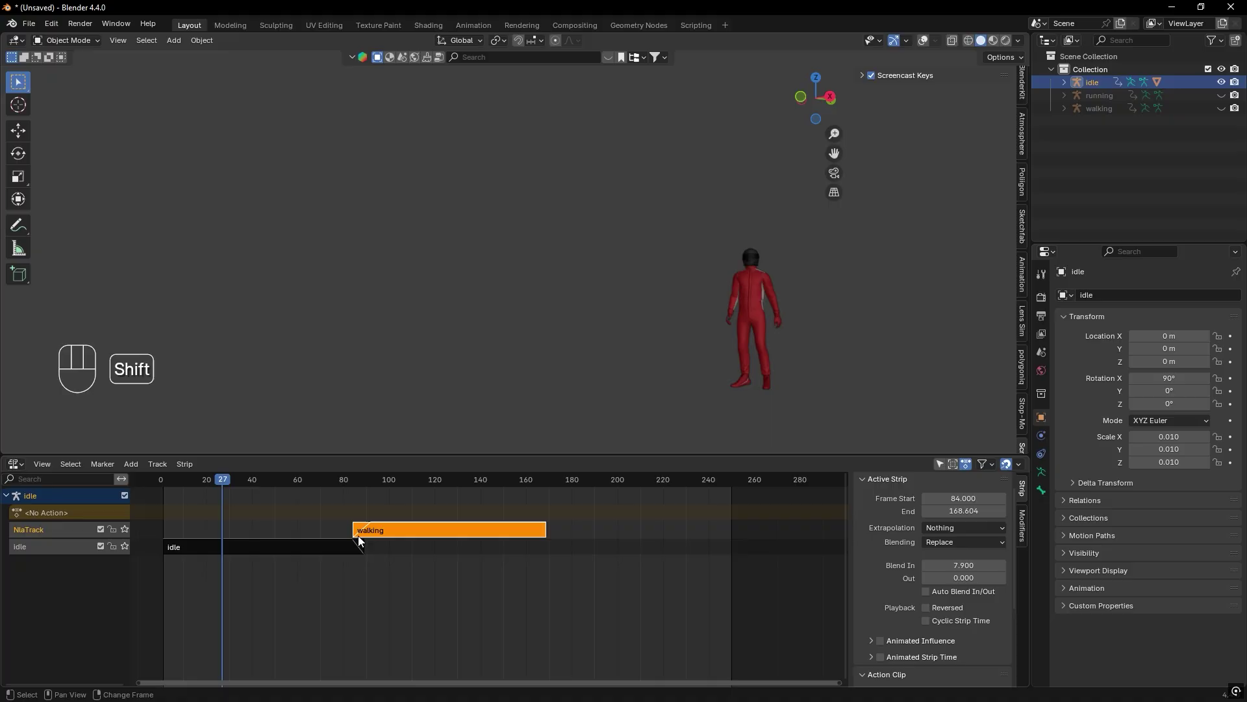
Add a running action strip and move it onto a new track above the walking strip, starting at frame 165.
key("shift+a")
left_click(368, 584)
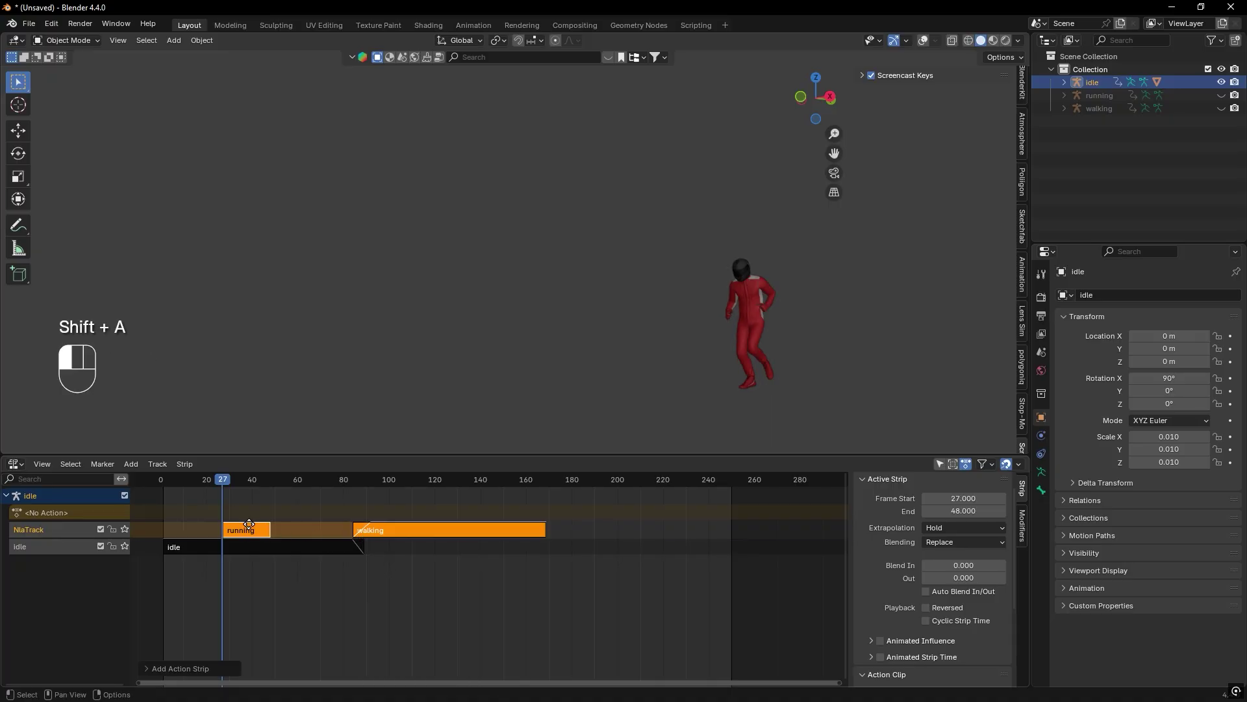
left_click_drag(250, 523, 245, 532)
right_click(93, 529)
left_click(69, 545)
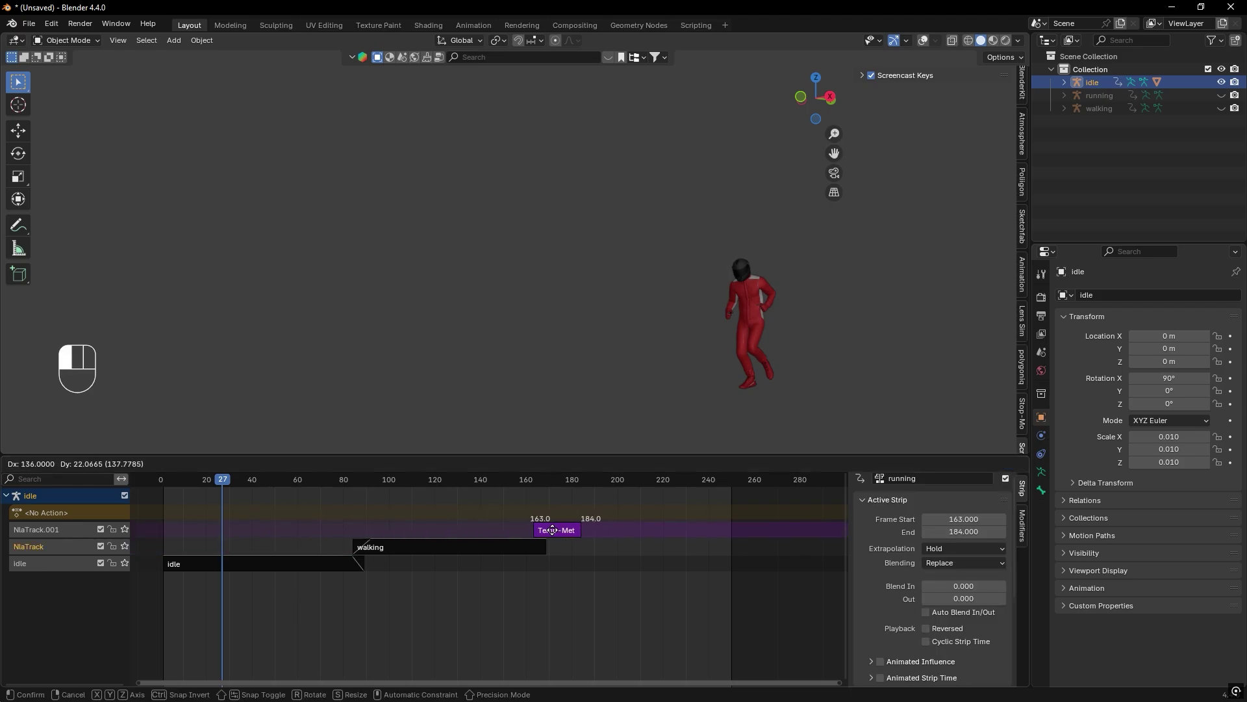
left_click(552, 530)
scroll(551, 528, "up", 5)
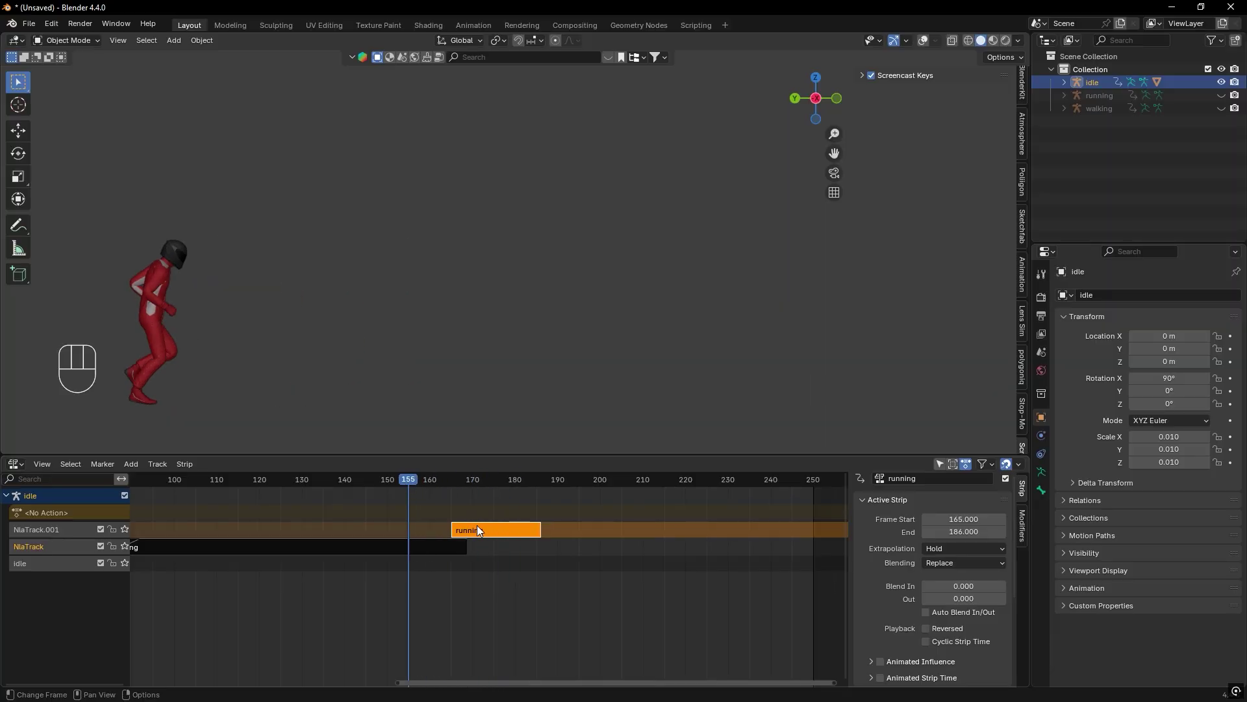
Set the running strip's Extrapolation to Nothing and extend its frame range.
left_click(964, 548)
left_click(963, 588)
left_click_drag(411, 482, 451, 481)
mouse_move(963, 531)
left_mouse_down()
mouse_move(1013, 531)
mouse_move(958, 519)
left_mouse_up()
Split the running strip near frame 166 and delete its opening part.
mouse_move(442, 478)
left_mouse_down()
mouse_move(390, 478)
mouse_move(453, 480)
left_mouse_up()
key("Delete")
left_click(453, 481)
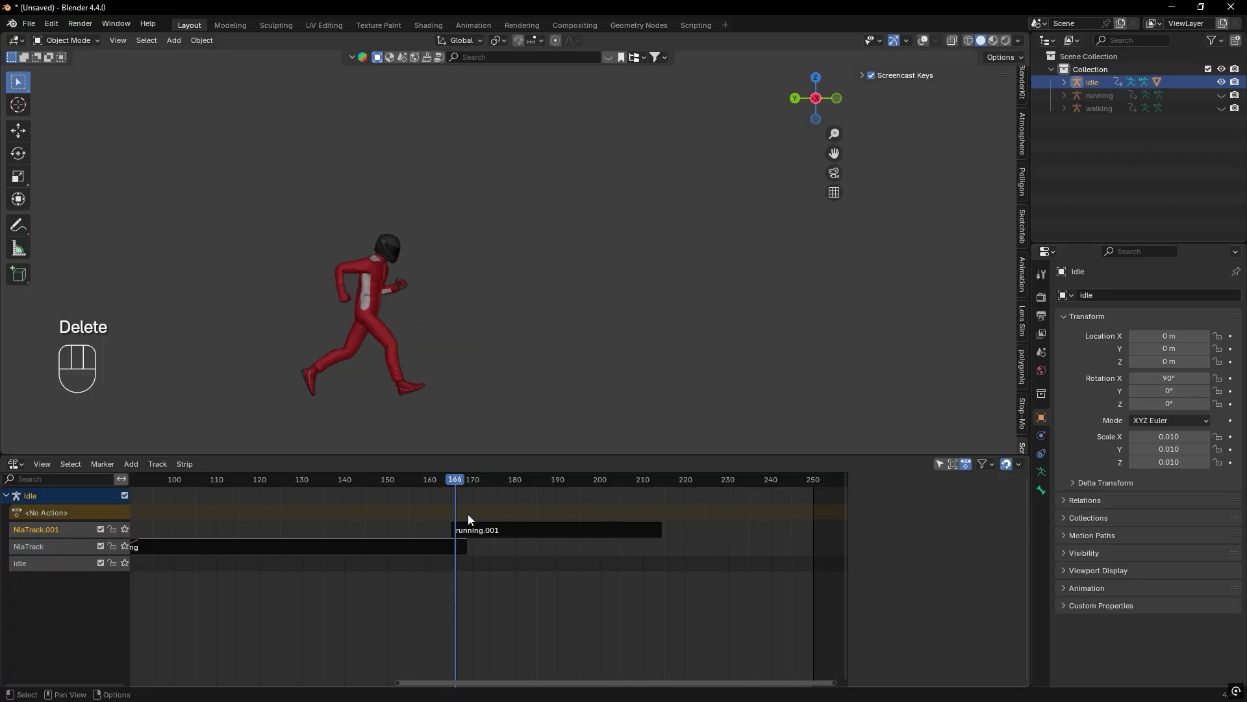
Move the remaining running strip to start at frame 163 and examine the walk-to-run transition up close.
left_click_drag(467, 528, 481, 527)
left_click_drag(458, 473, 454, 479)
left_click_drag(481, 524, 471, 516)
mouse_move(450, 481)
left_mouse_down()
mouse_move(428, 484)
mouse_move(441, 482)
left_mouse_up()
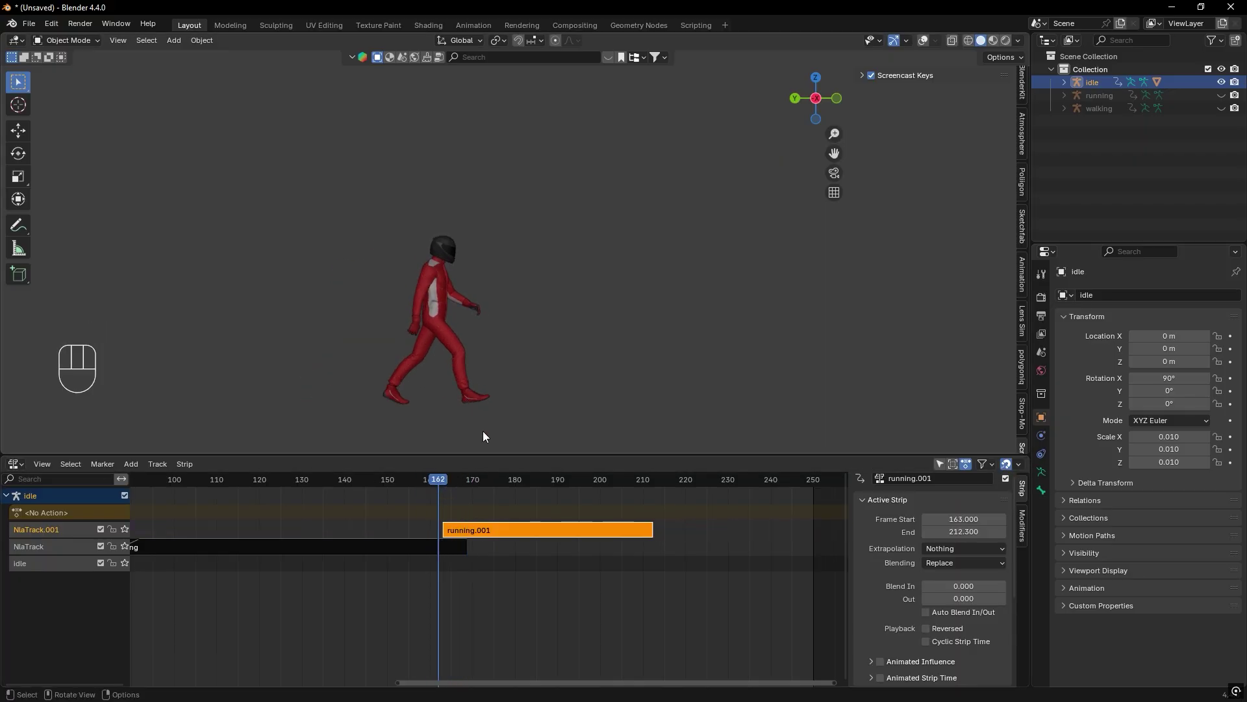
middle_click_drag(504, 390, 515, 353, "shift")
scroll(516, 353, "up", 4)
middle_click_drag(448, 419, 464, 361, "shift")
left_click_drag(450, 480, 450, 479)
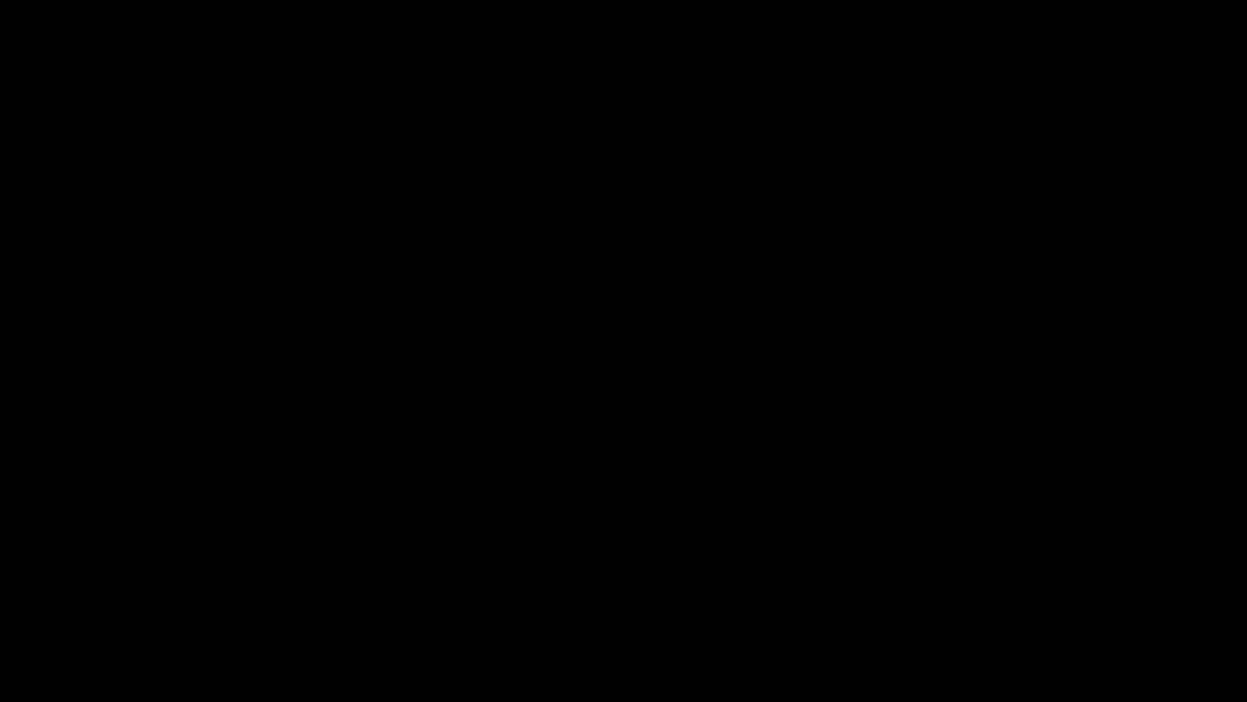